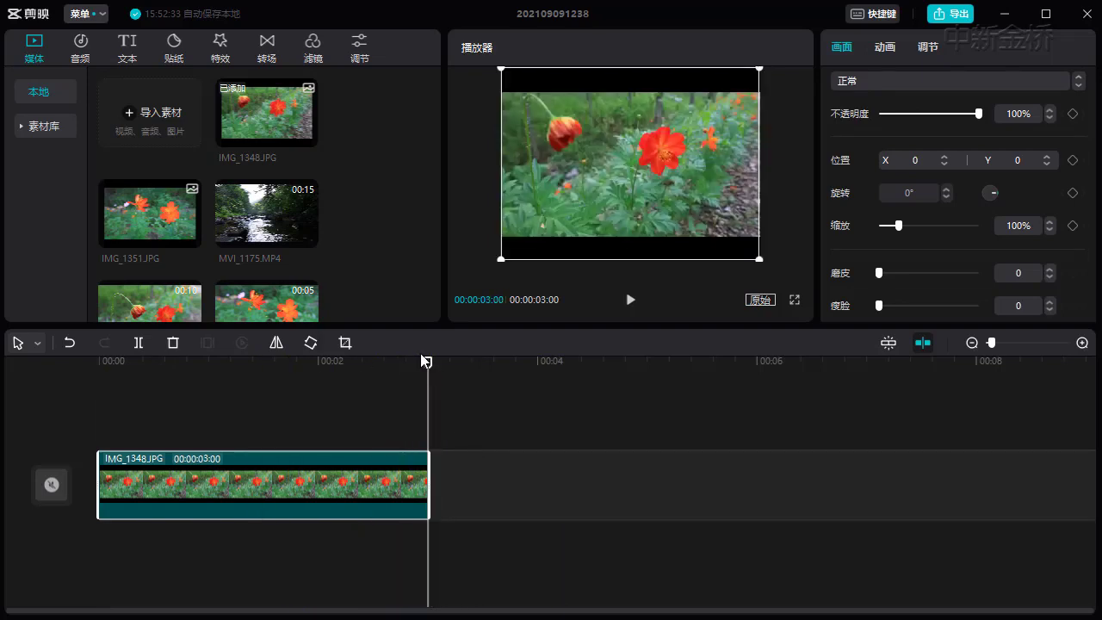
Add MVI_1349.MP4 to the timeline behind the IMG_1348.JPG clip and delete the IMG_1348.JPG clip.
left_click_drag(429, 366, 331, 370)
left_click(284, 238)
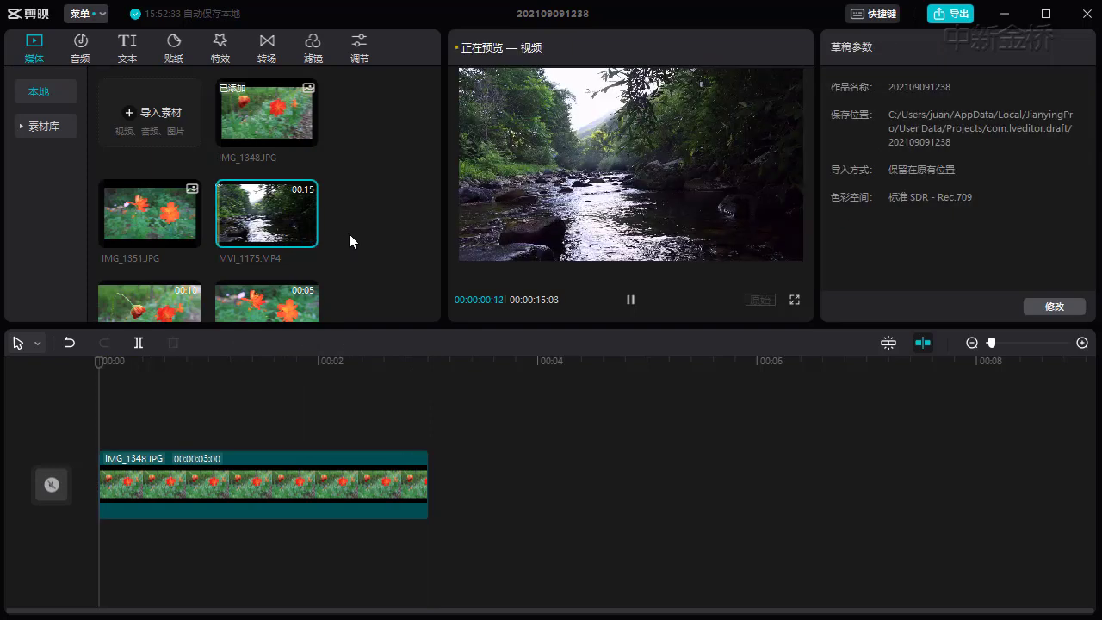
scroll(349, 233, "down", 2)
scroll(351, 243, "down", 1)
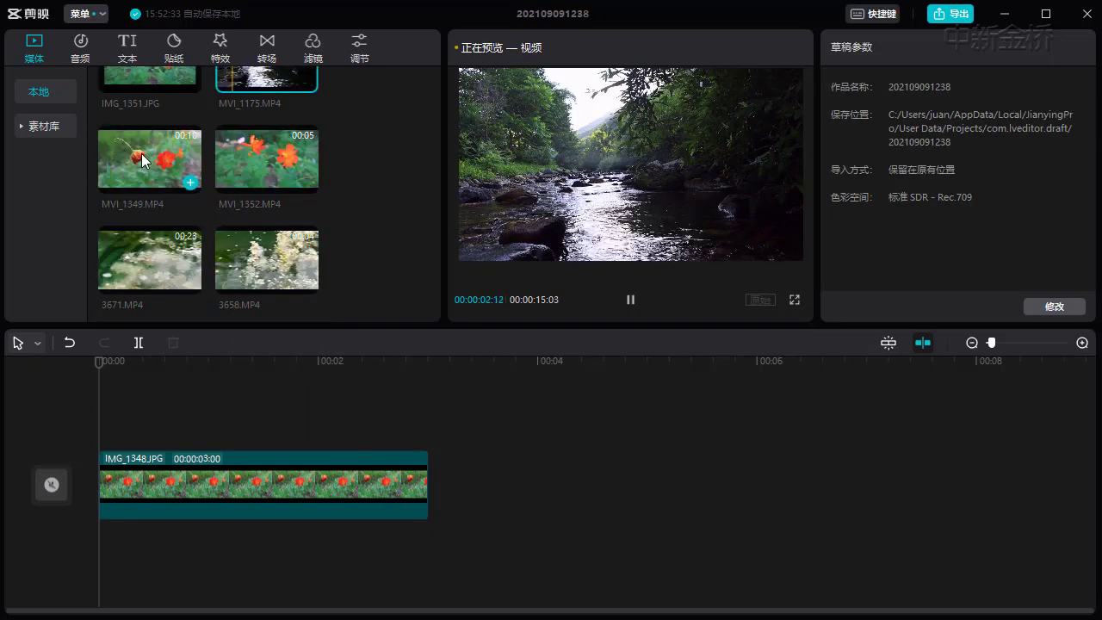
left_click_drag(147, 190, 383, 486)
left_click(388, 487)
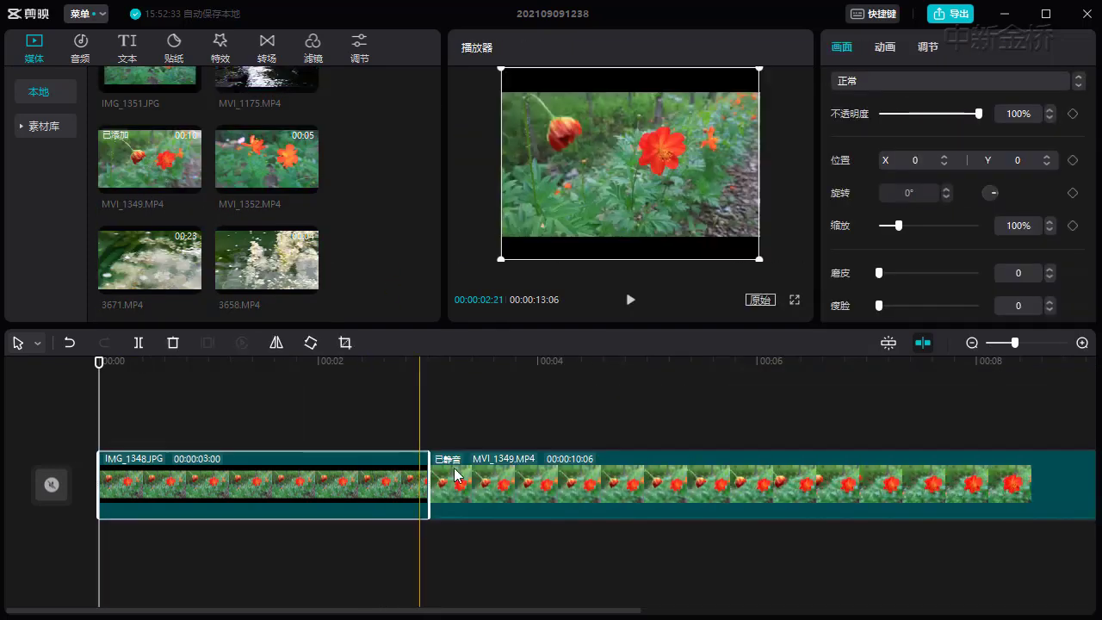
key("Delete")
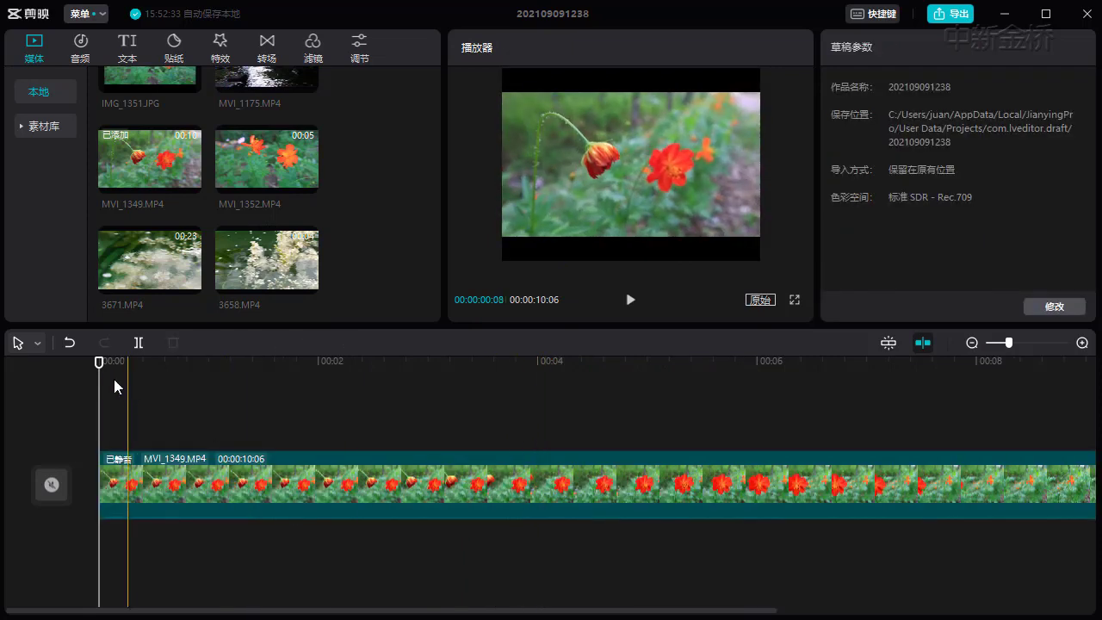
Scrub the playhead through the start of the MVI_1349.MP4 clip and play a short section of it.
left_click_drag(102, 368, 173, 384)
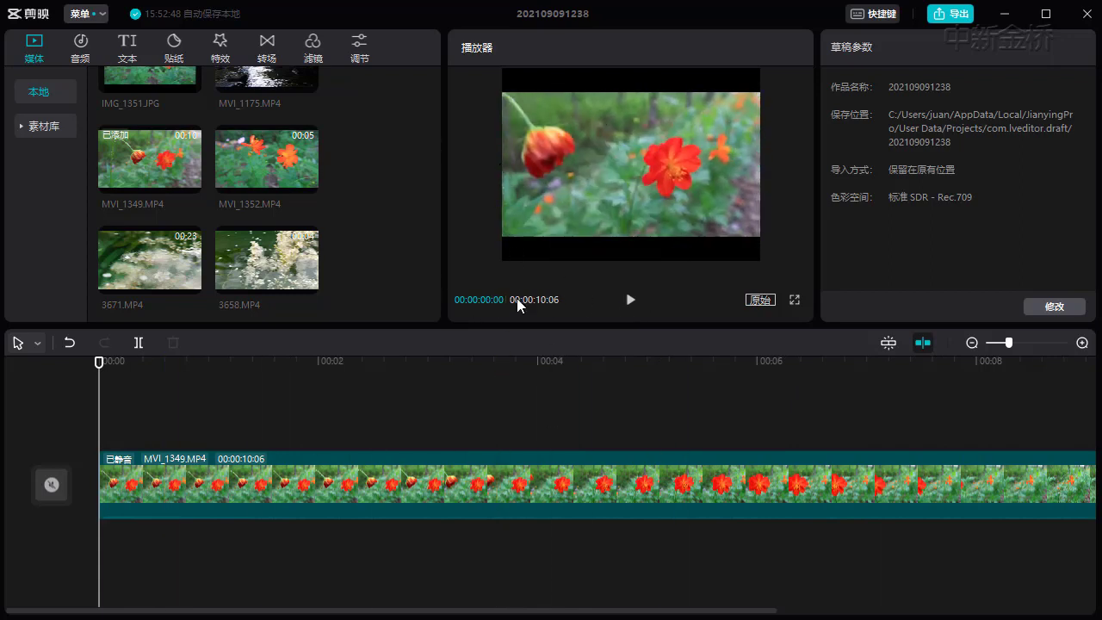
left_click_drag(99, 361, 381, 362)
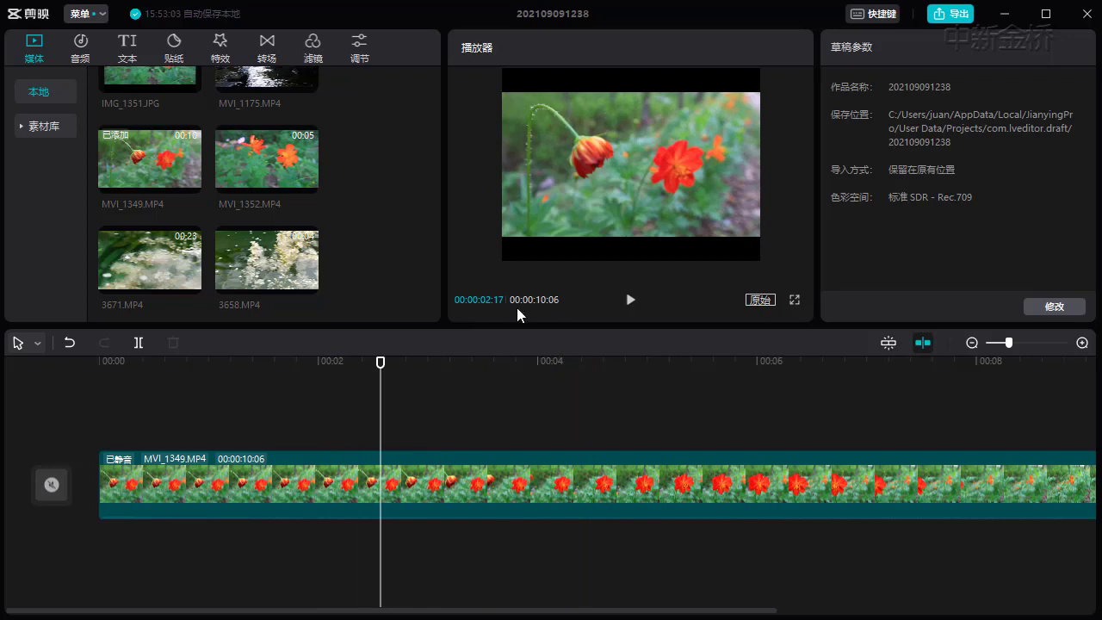
left_click(631, 302)
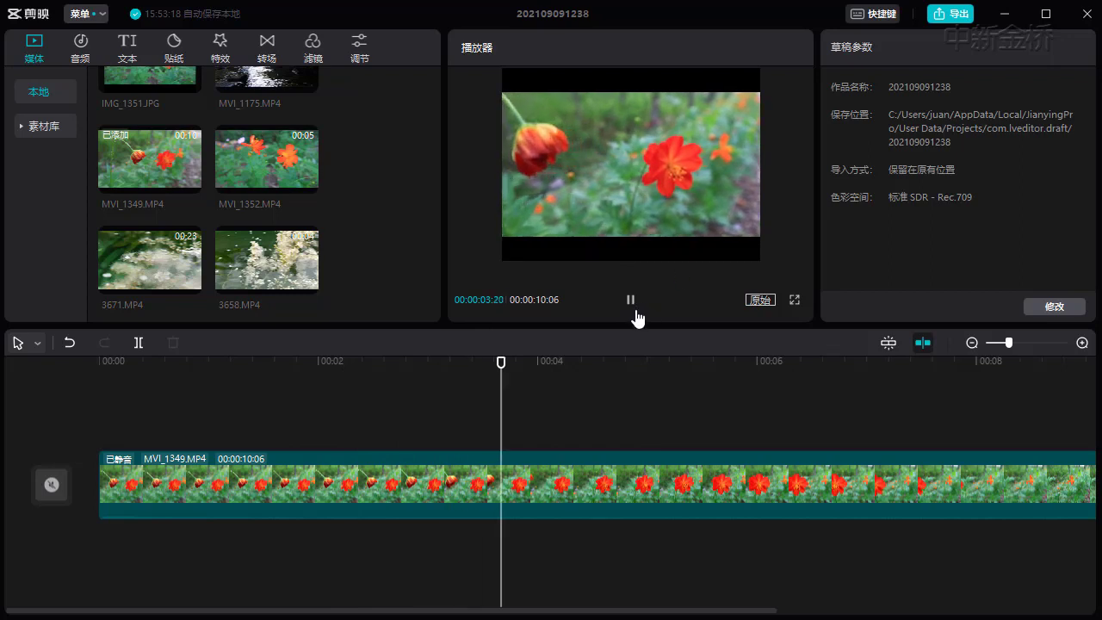
left_click(635, 308)
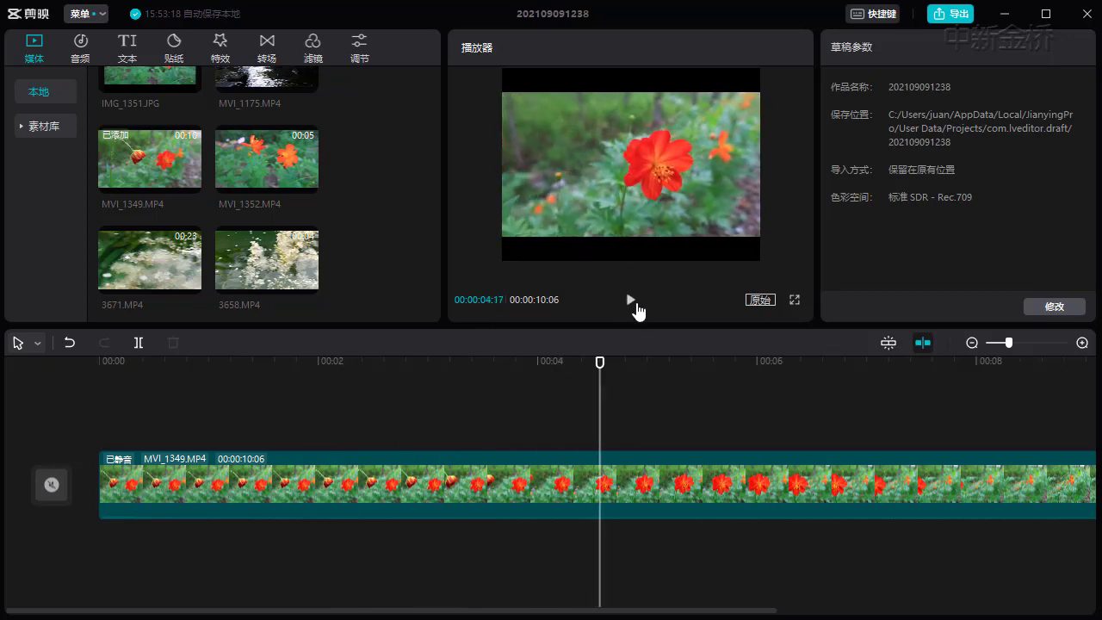
Try the aspect ratios 4:3, 16:9, 9:16, 2:1 and 1.85:1 on the video frame one after another.
left_click(761, 300)
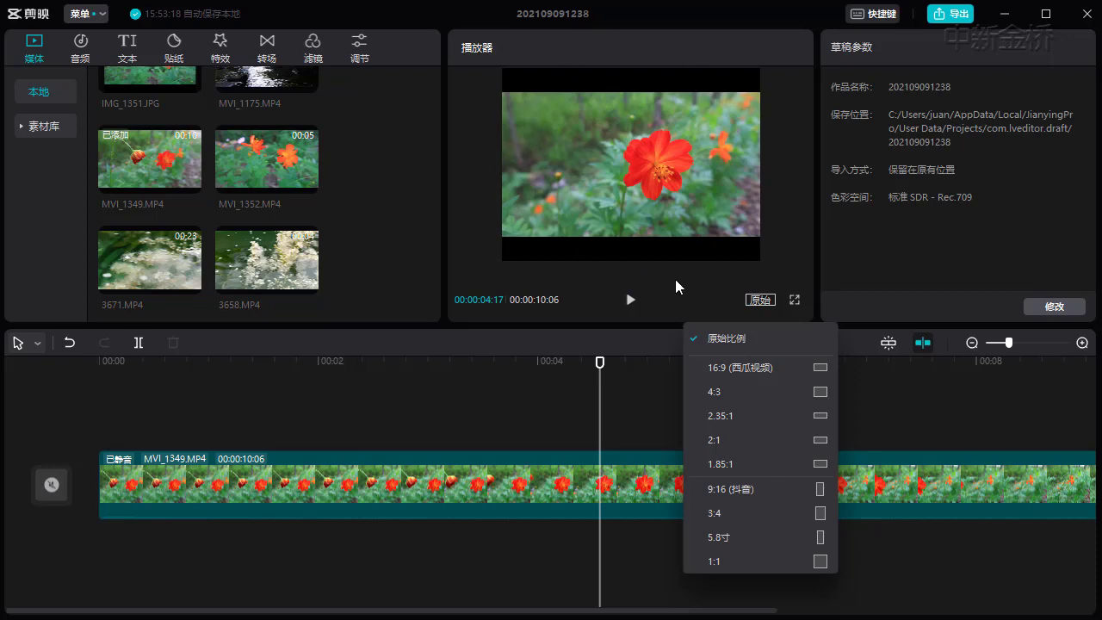
left_click(721, 391)
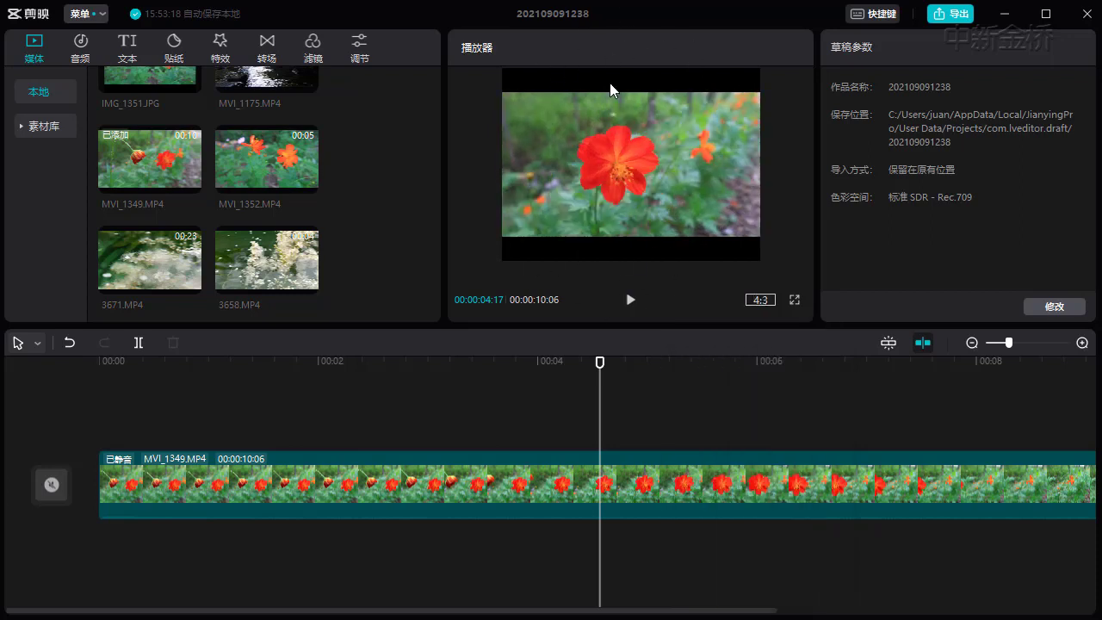
left_click(755, 299)
left_click(771, 367)
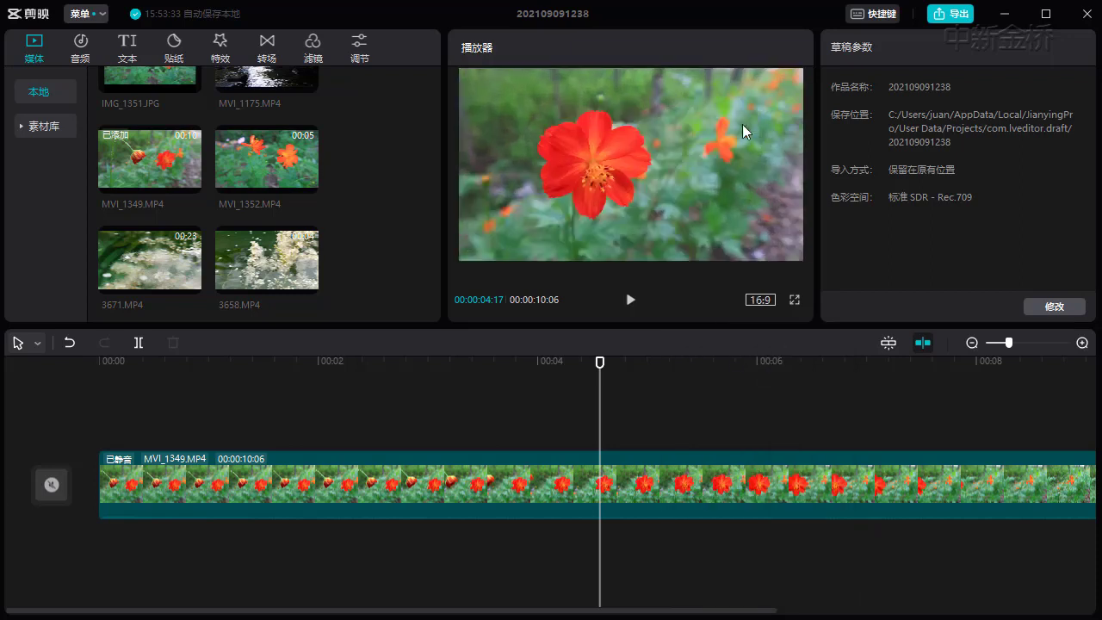
left_click(759, 301)
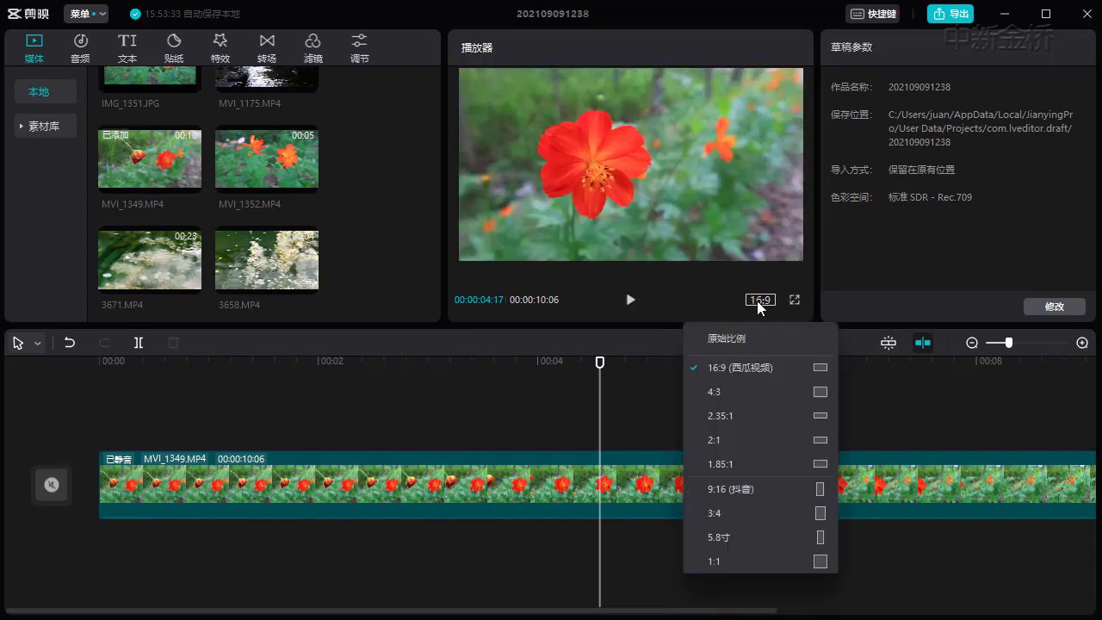
left_click(762, 490)
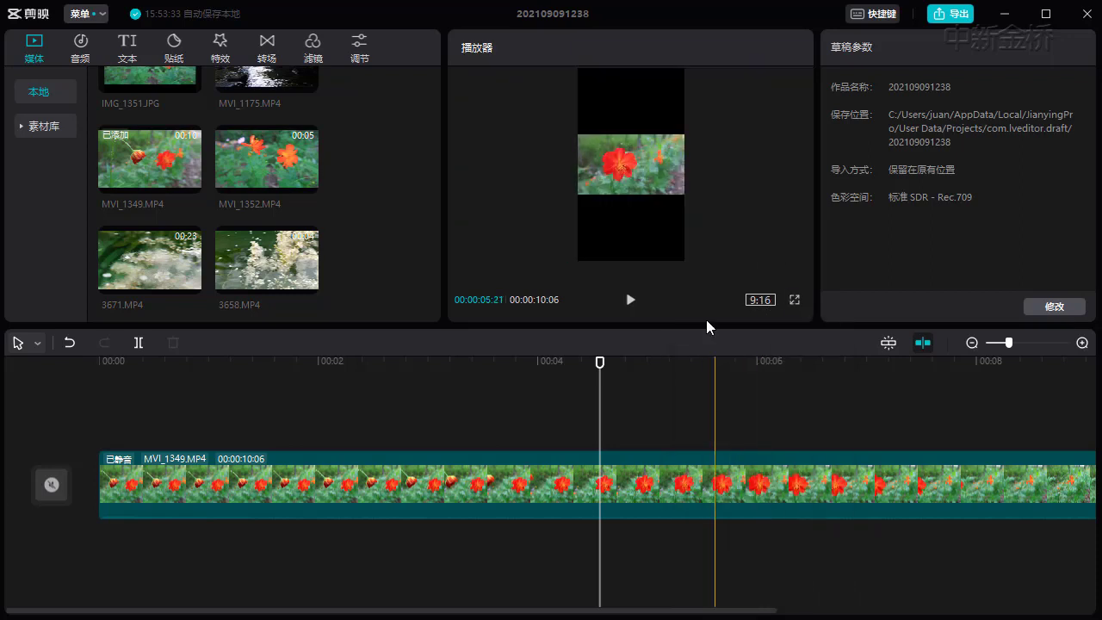
left_click(761, 303)
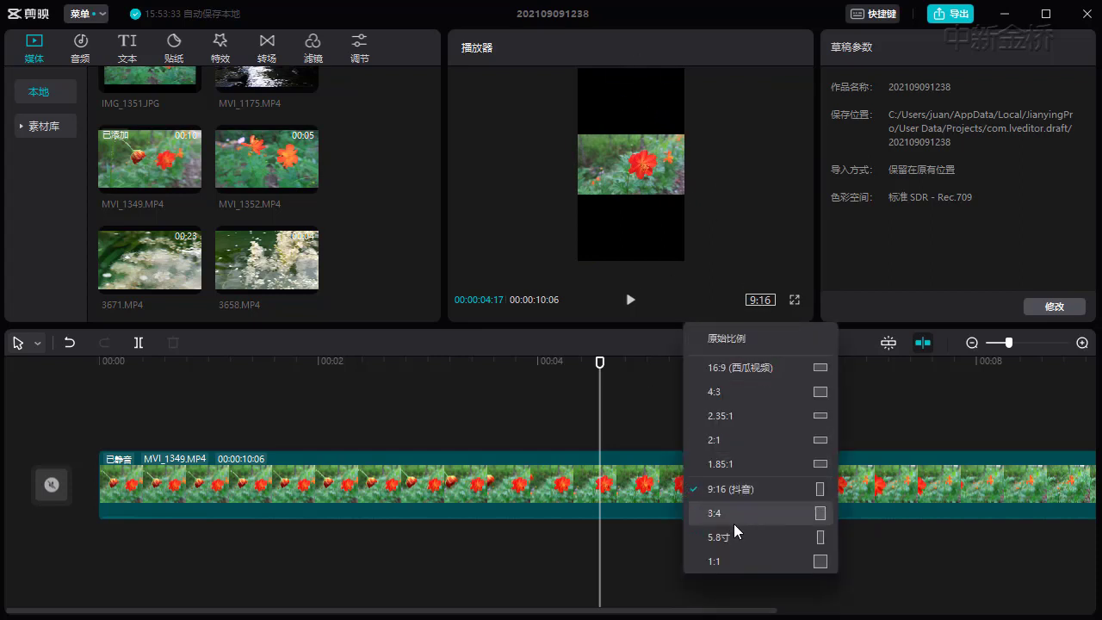
left_click(743, 439)
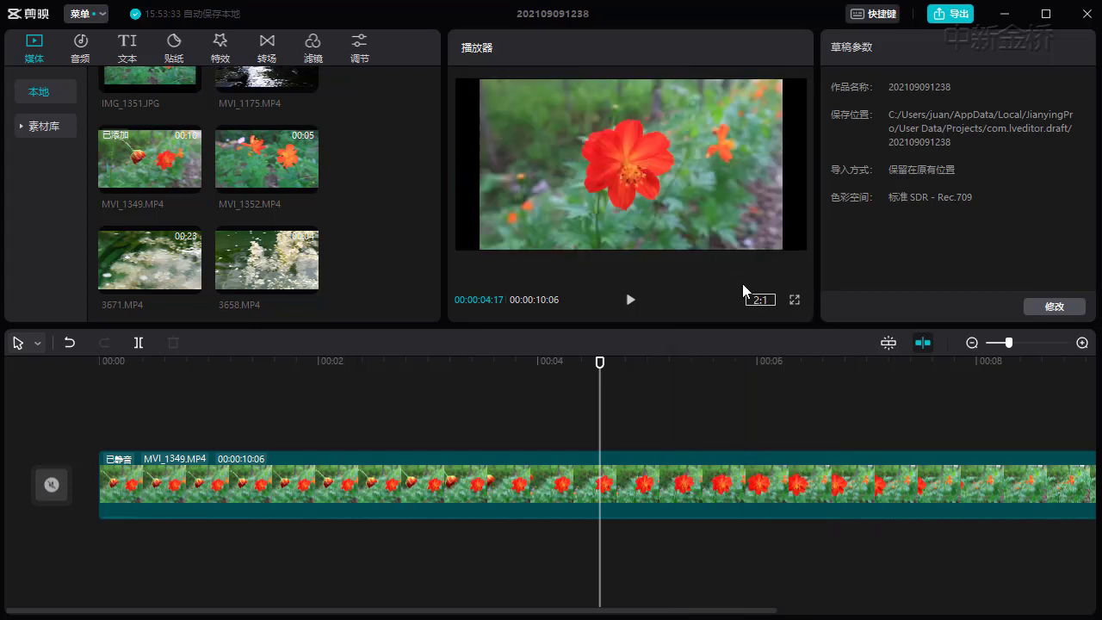
left_click(760, 300)
left_click(742, 462)
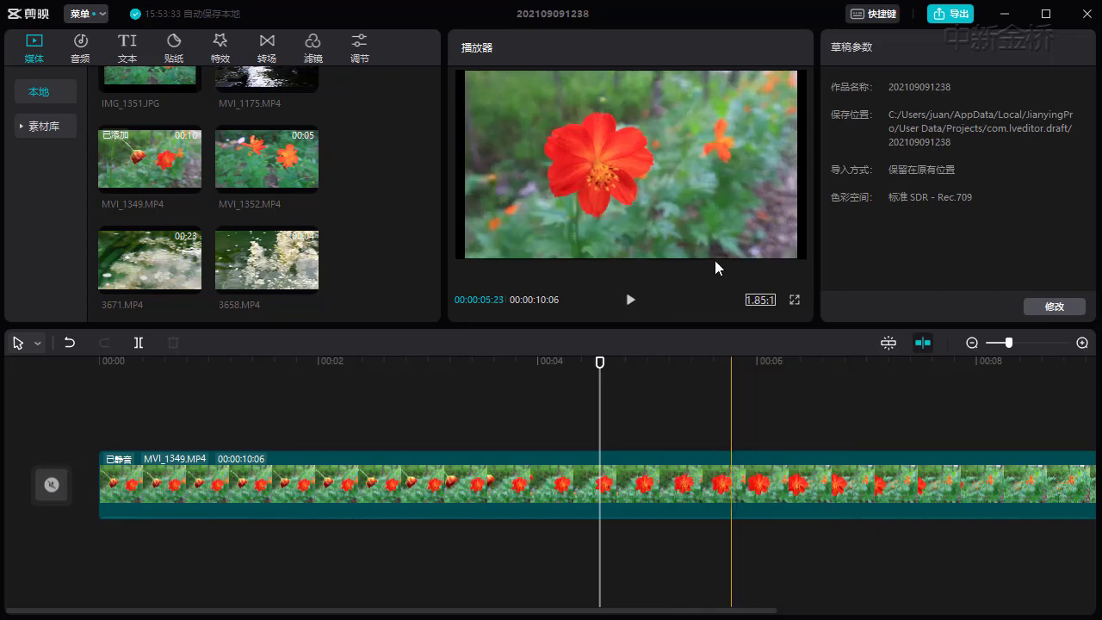
Set the video frame's aspect ratio to 4:3.
left_click(765, 299)
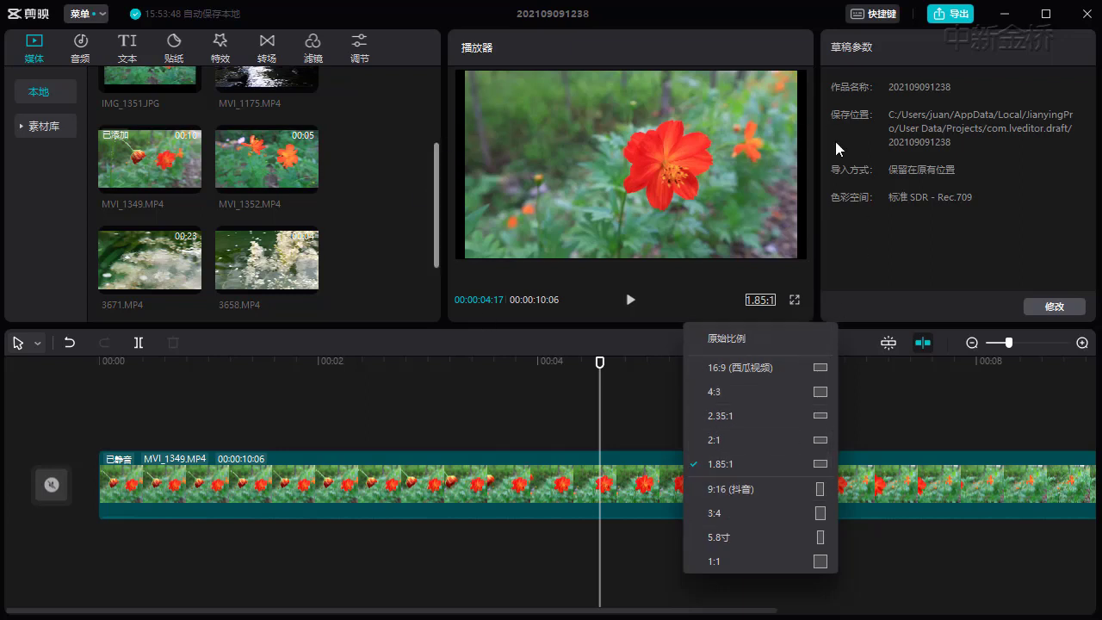
left_click(750, 398)
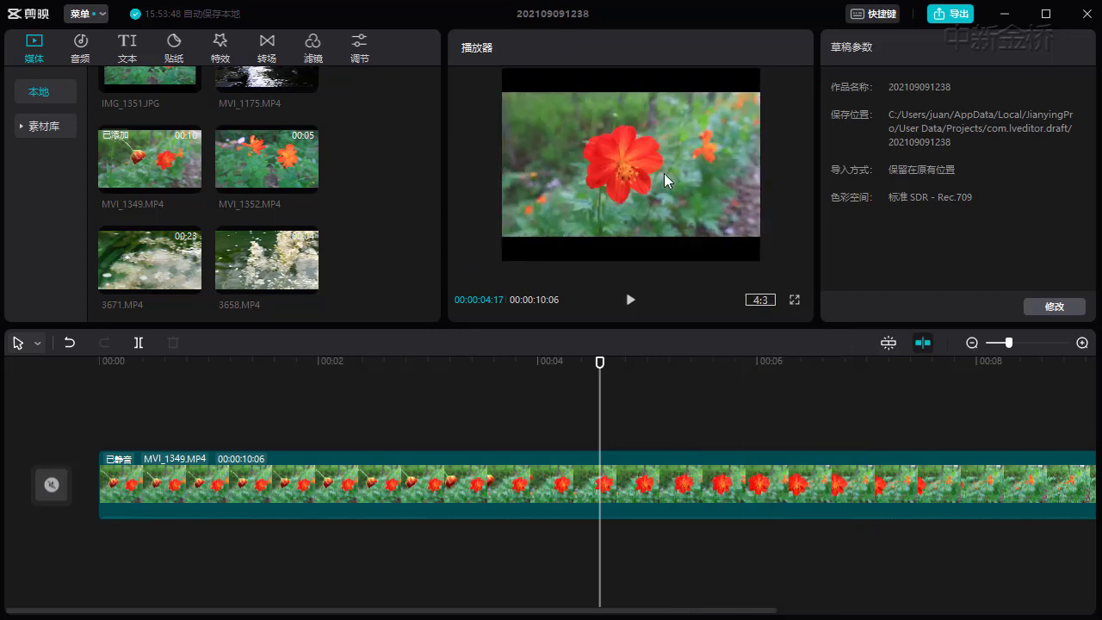
Move the playhead to 00:00:05:12, view that frame in full screen and return to the editor.
left_click(700, 175)
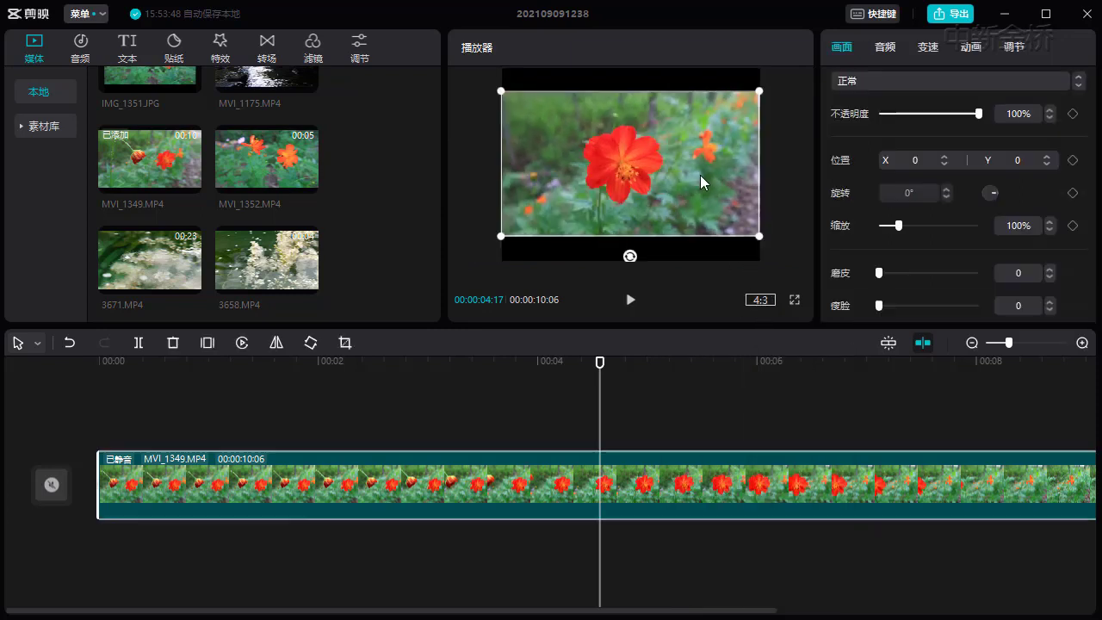
left_click(694, 366)
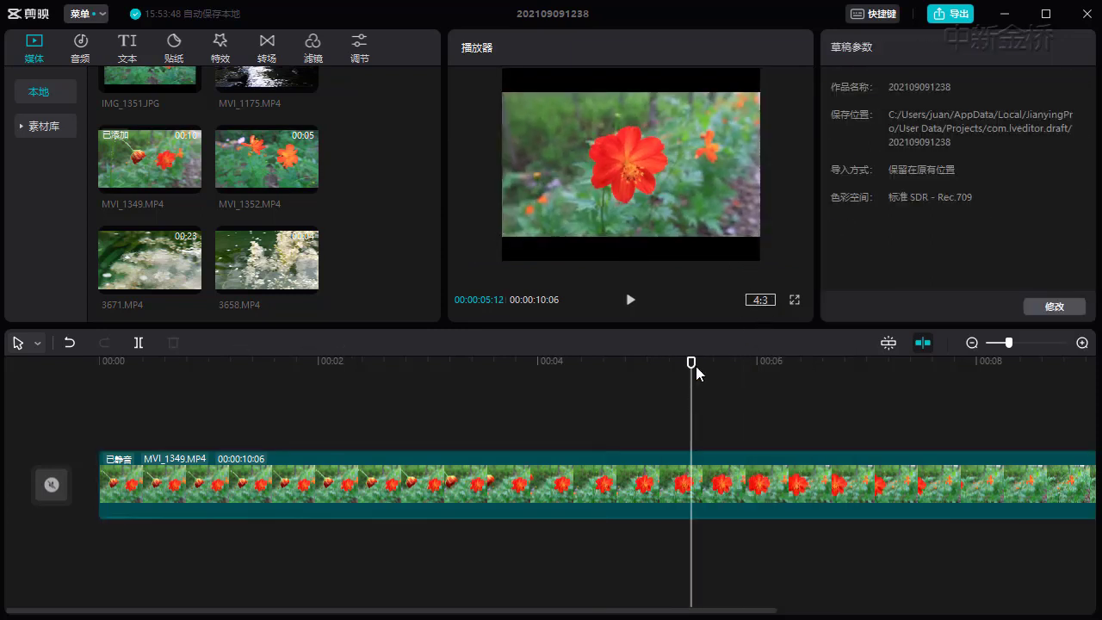
left_click(793, 302)
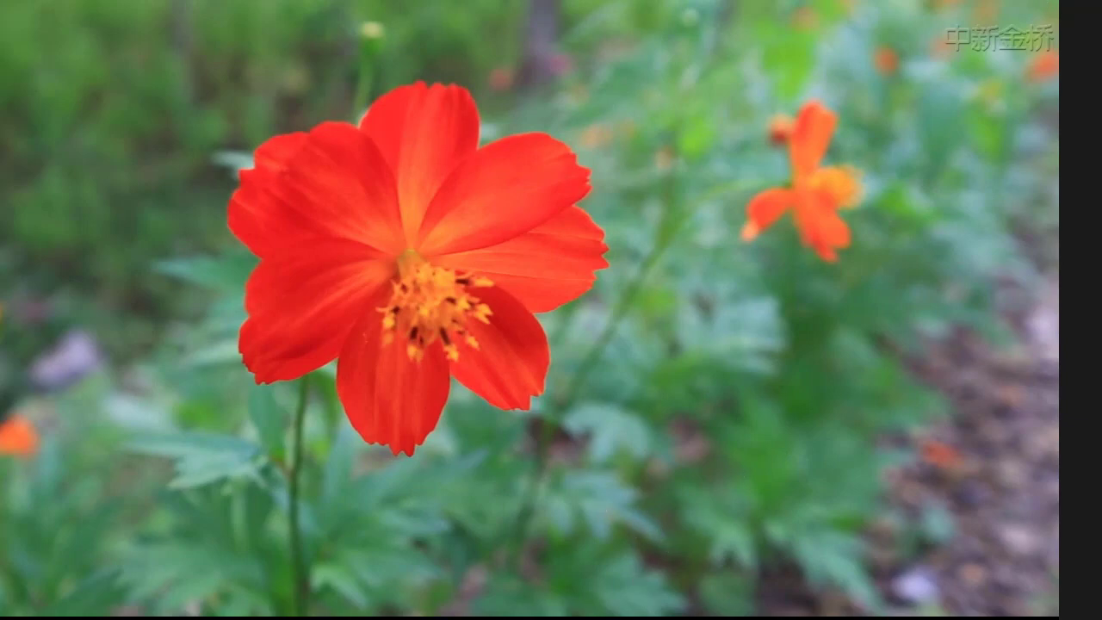
key("Escape")
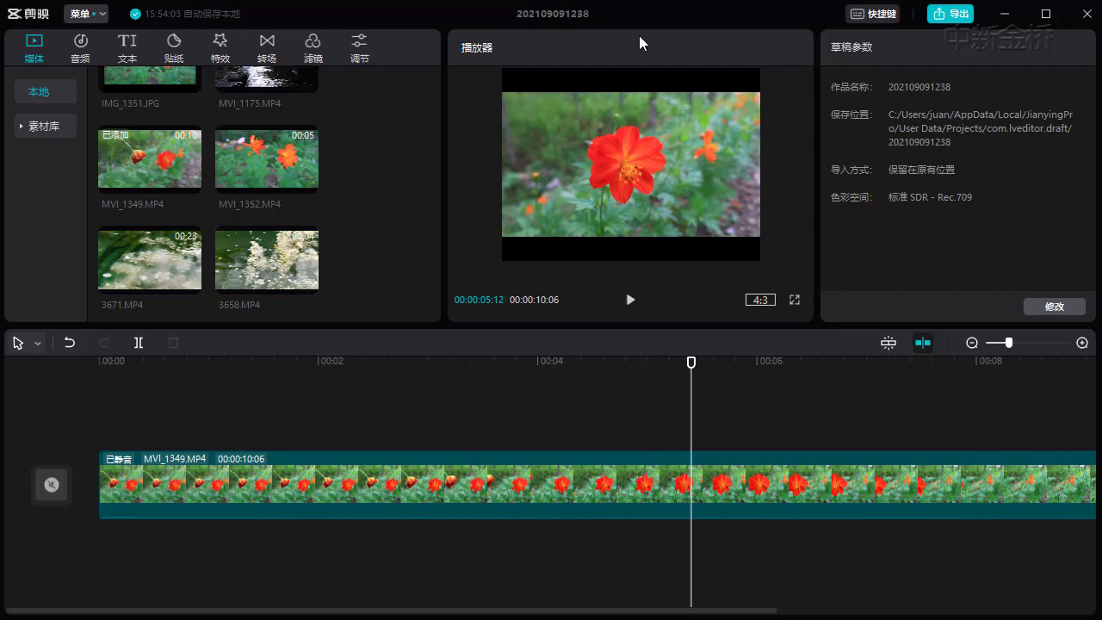
Shrink the MVI_1349.MP4 picture to about 31% in the preview, rotate it to about 657° and enlarge it to about 124%.
left_click(640, 168)
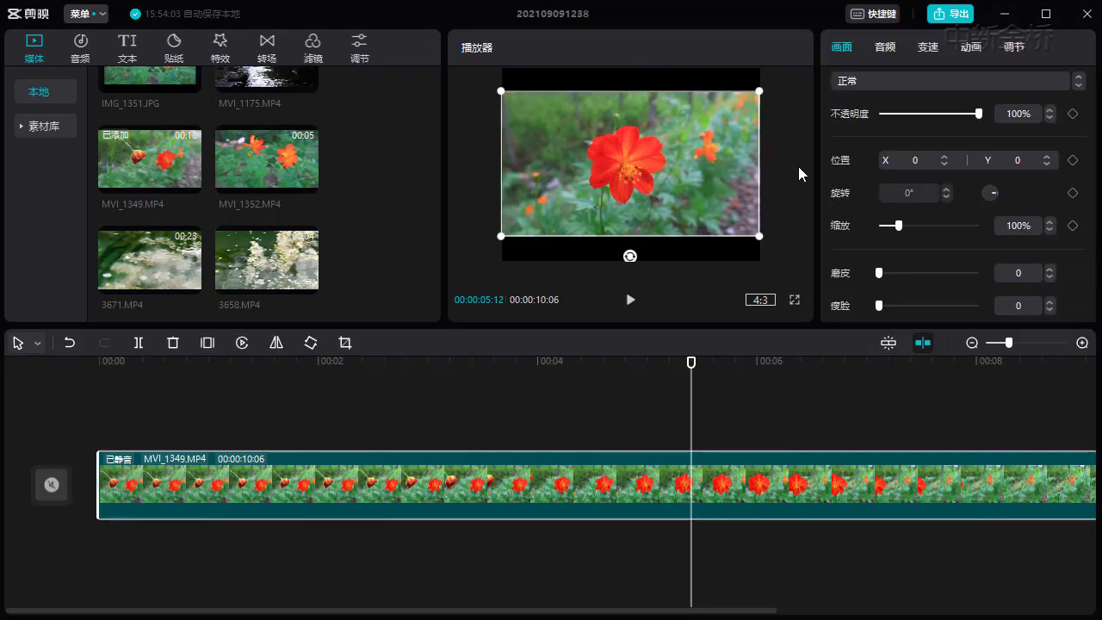
left_click(798, 166)
left_click(687, 154)
left_click(766, 169)
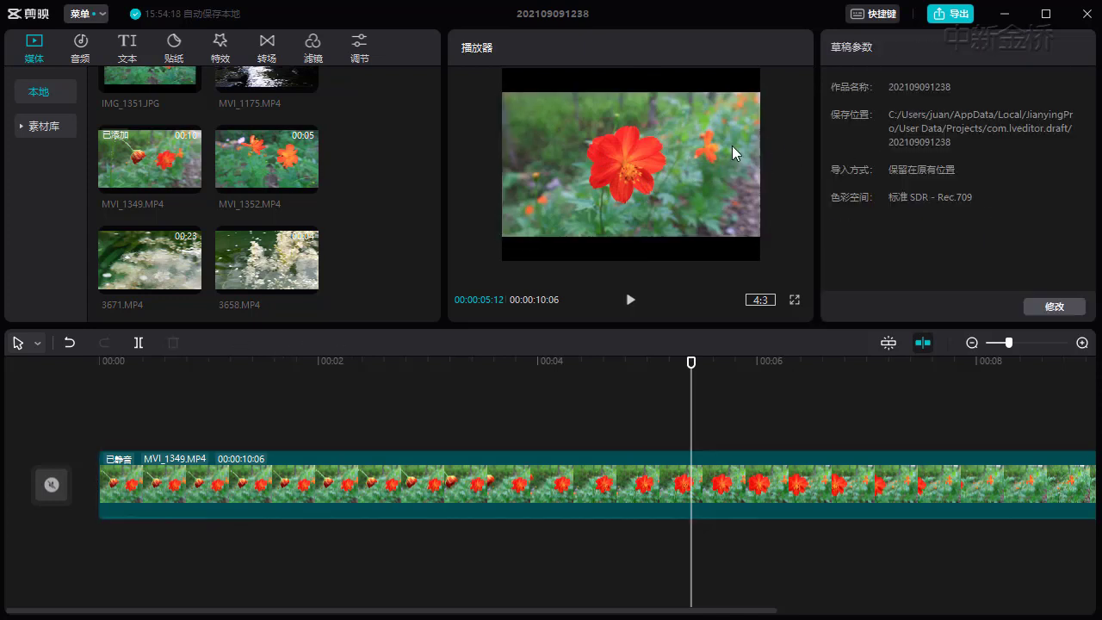
left_click(666, 153)
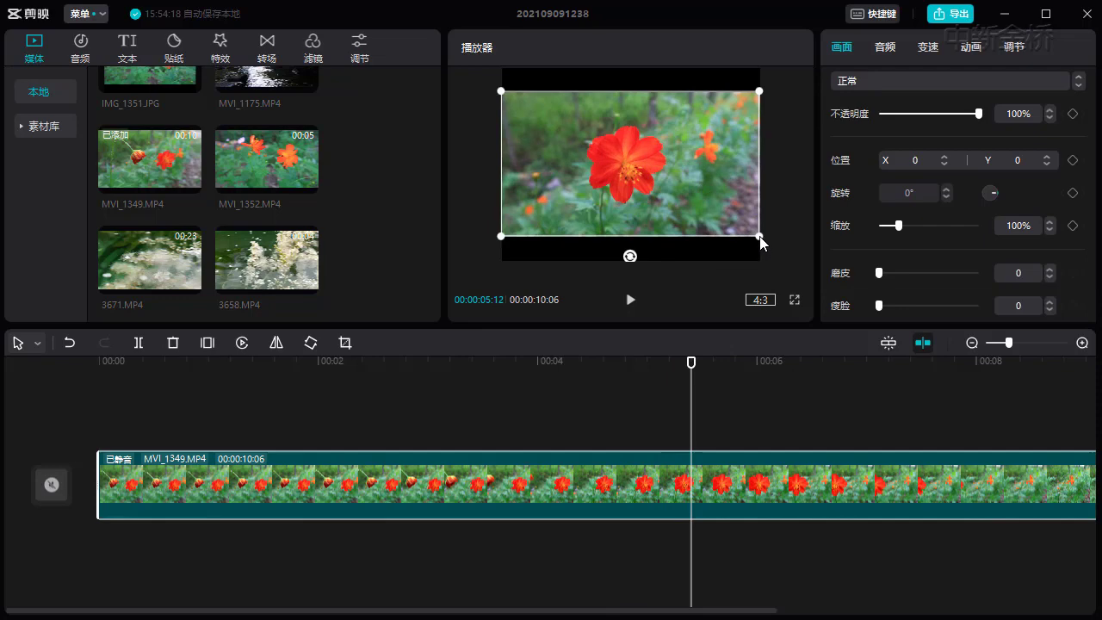
left_click_drag(760, 238, 645, 82)
left_click_drag(726, 188, 802, 248)
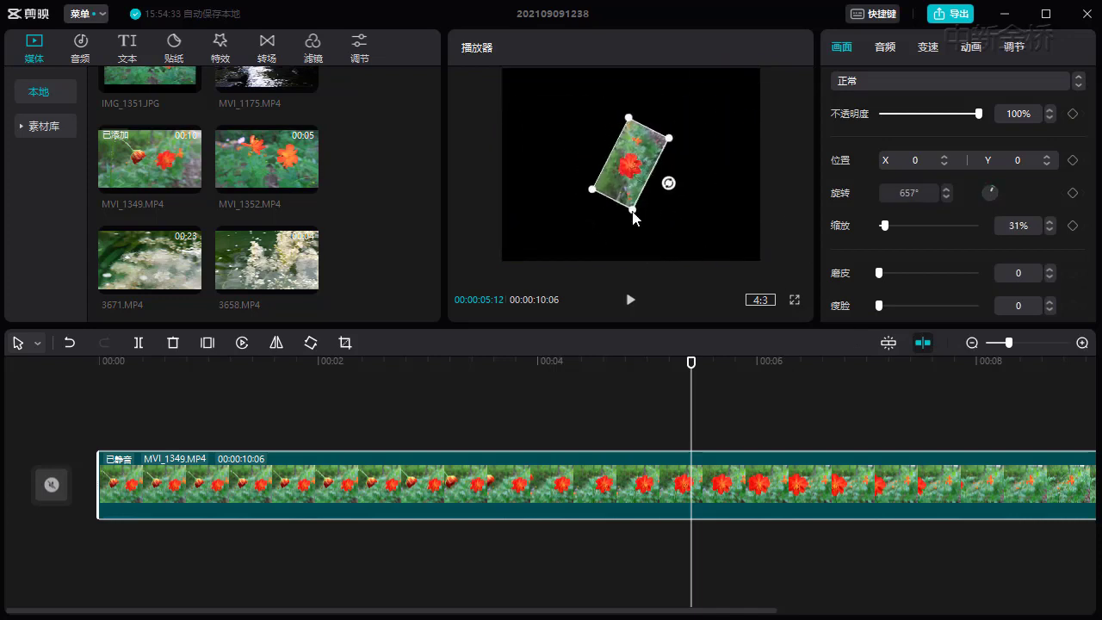
left_click_drag(634, 217, 644, 353)
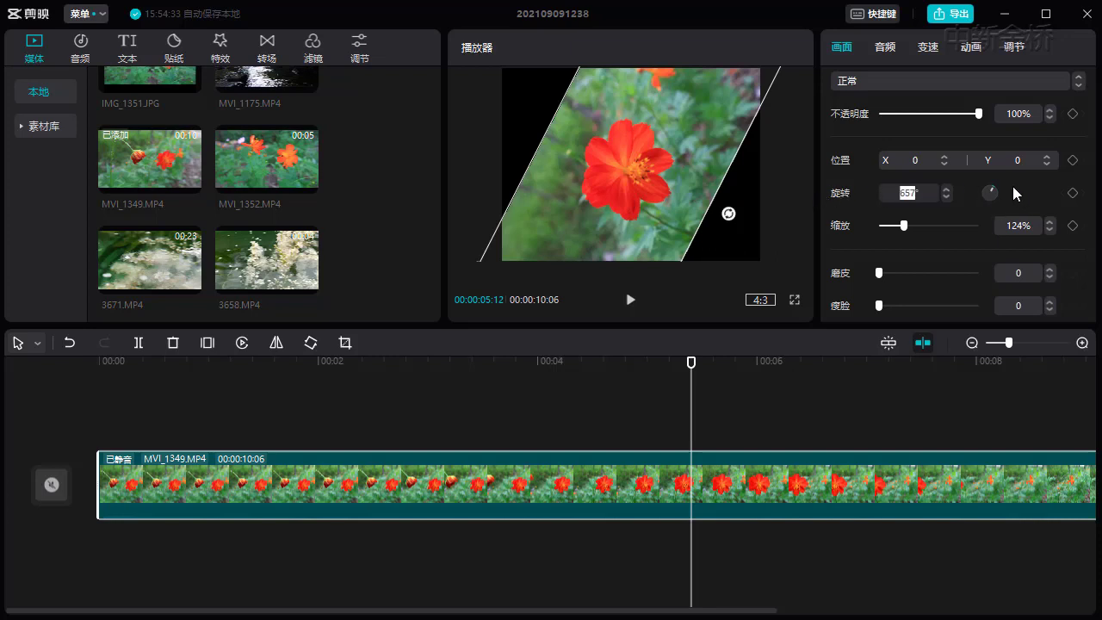
Set the MVI_1349.MP4 clip's rotation to 0° and its scale to 100%.
type("0")
key("Return")
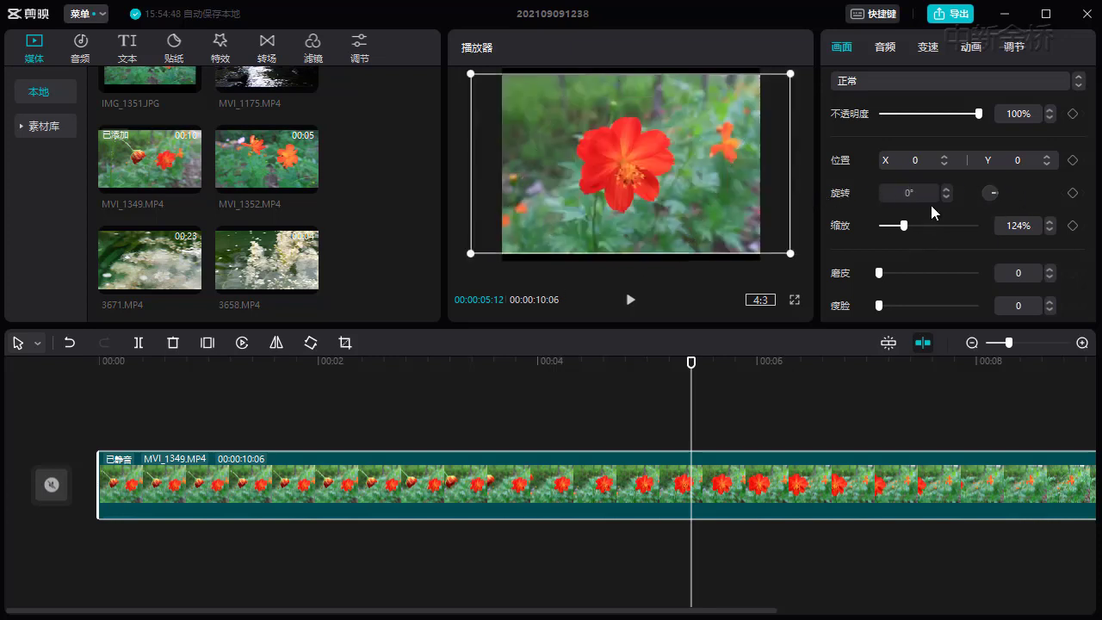
left_click(1023, 224)
type("100")
key("Return")
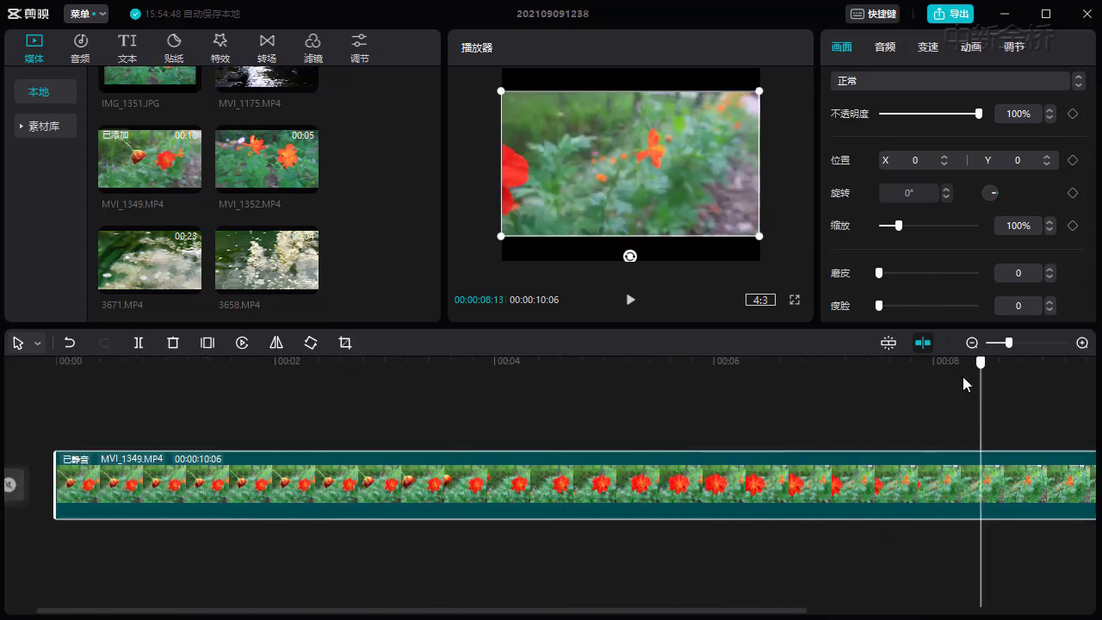
Move the playhead to 00:00:05:06 and try shifting the clip's picture around within the frame.
left_click(626, 379)
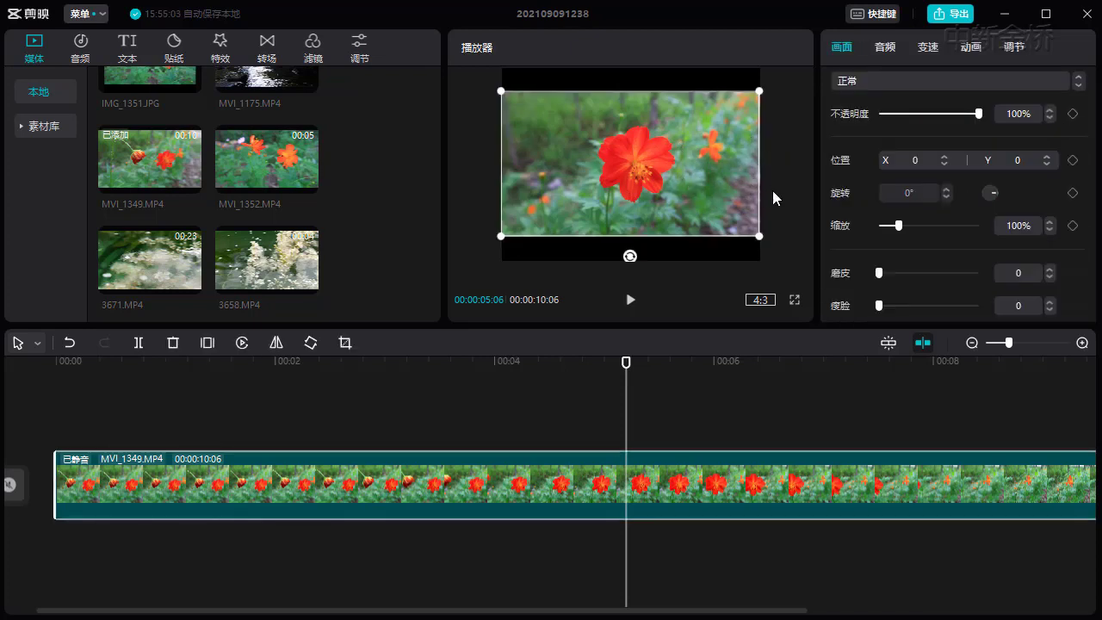
left_click_drag(678, 184, 810, 220)
left_click_drag(693, 189, 677, 152)
left_click_drag(557, 150, 667, 182)
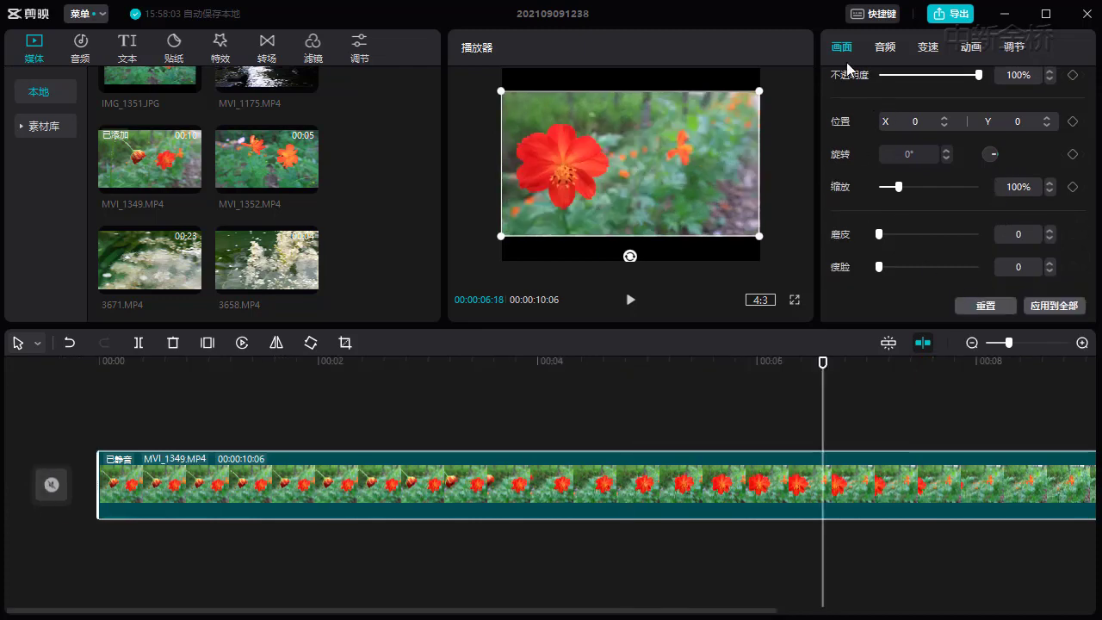
Reselect the MVI_1349.MP4 clip, place the playhead at 00:00:06:16 and show the clip's audio settings.
left_click(708, 543)
left_click(710, 491)
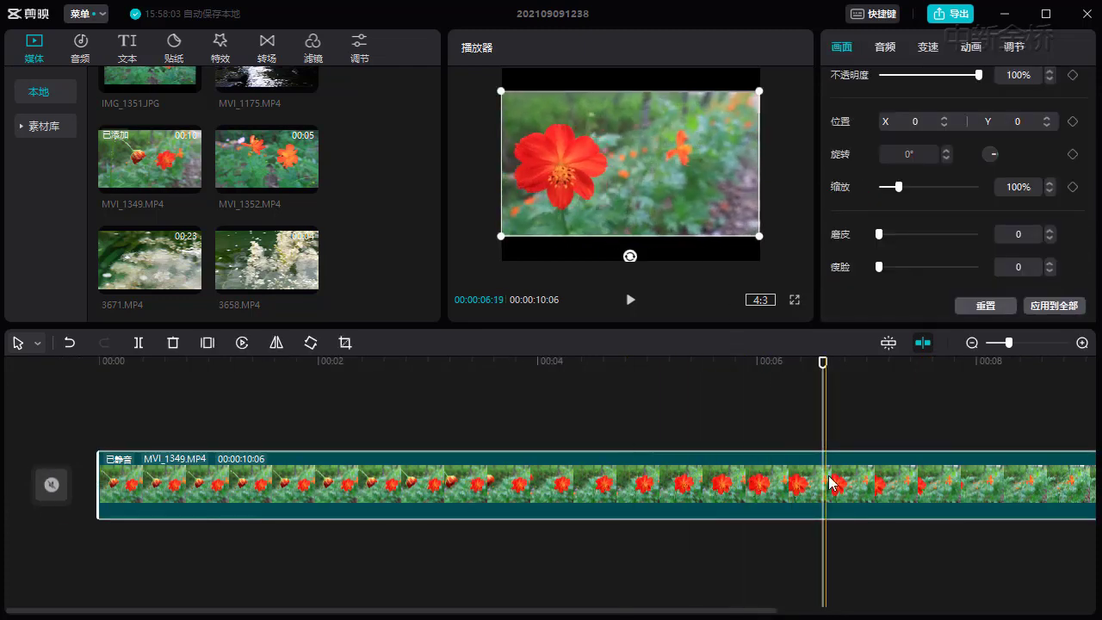
left_click(814, 360)
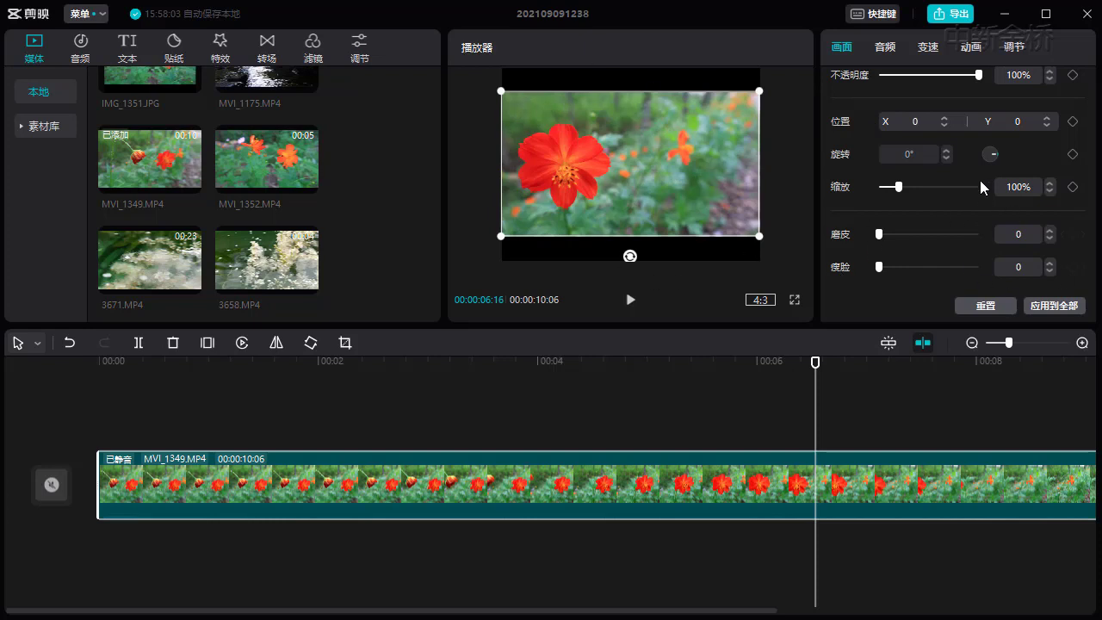
left_click(885, 47)
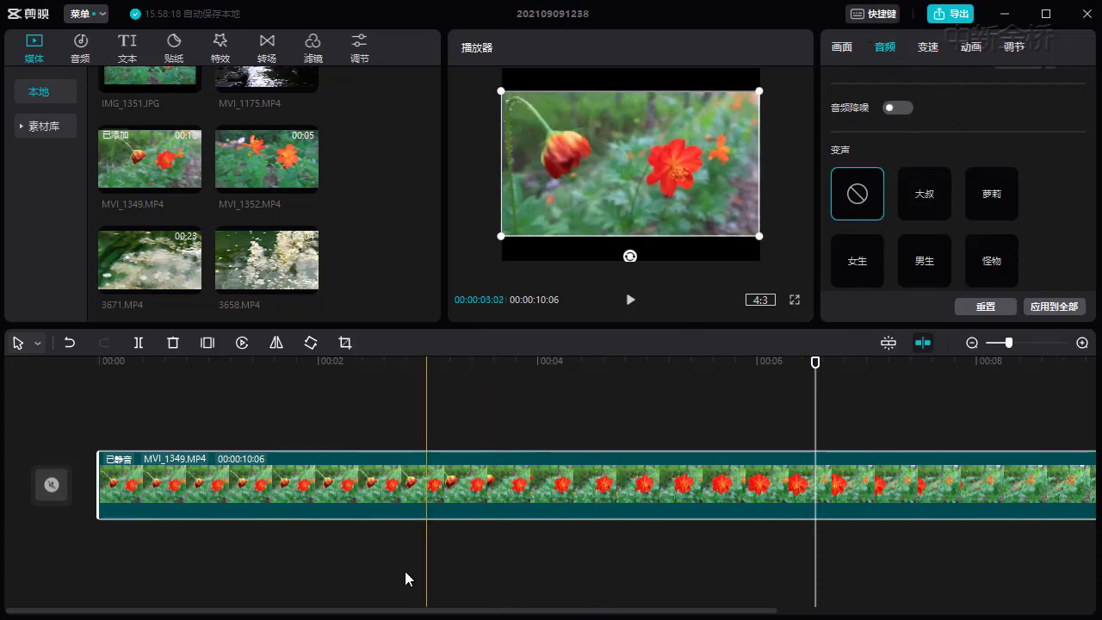
scroll(383, 155, "up", 3)
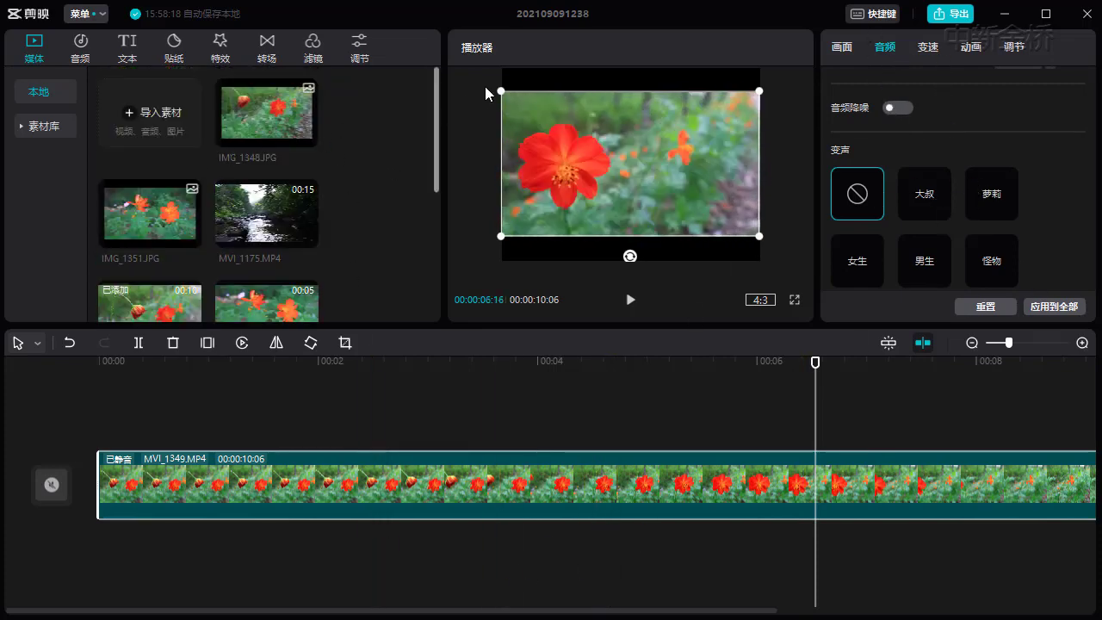
Add 15秒音乐素材 (14).mp3 to the timeline below the MVI_1349.MP4 clip, aligned with the start of the video.
left_click_drag(437, 69, 130, 551)
left_click_drag(219, 536, 186, 530)
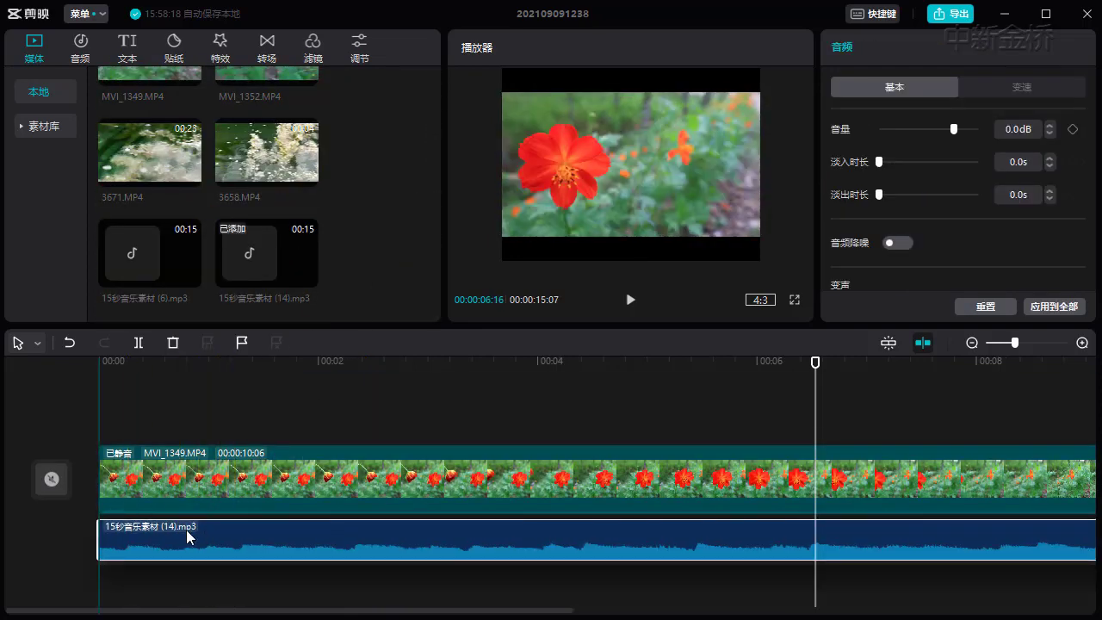
Step the playhead back frame by frame to 00:00:05:18.
key("Left")
key("Left")
key("Left")
key("Left")
key("Left")
key("Left")
key("Left")
key("Left")
key("Left")
key("Left")
key("Left")
key("Left")
key("Left")
key("Left")
key("Left")
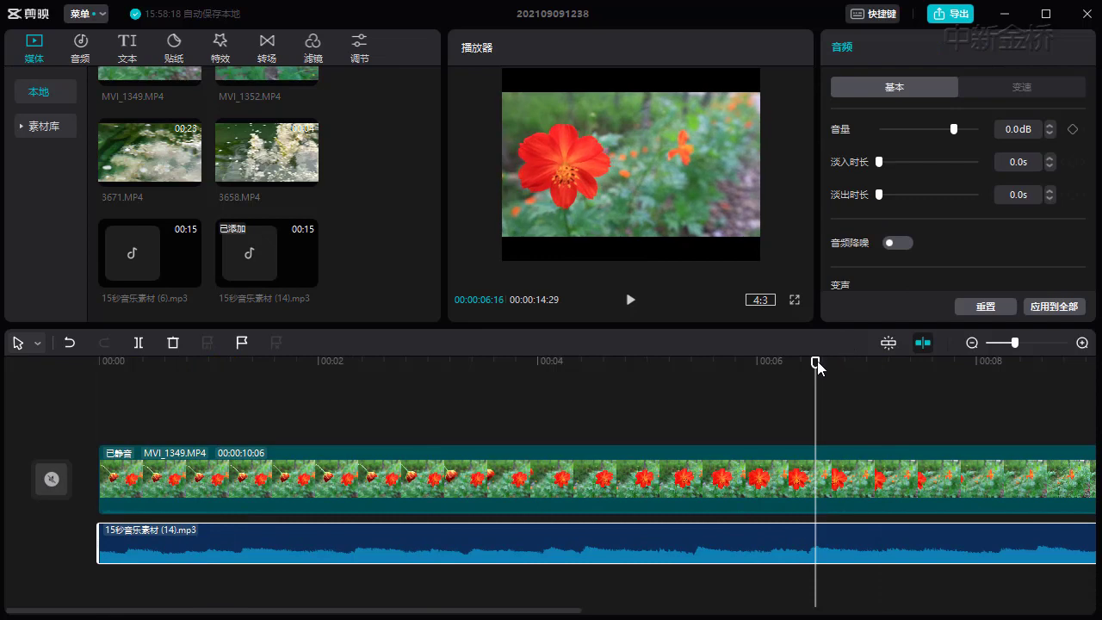
key("Left")
key("Left")
key("Left")
key("Left")
key("Left")
key("Left")
key("Left")
key("Left")
key("Left")
key("Left")
key("Left")
key("Left")
key("Left")
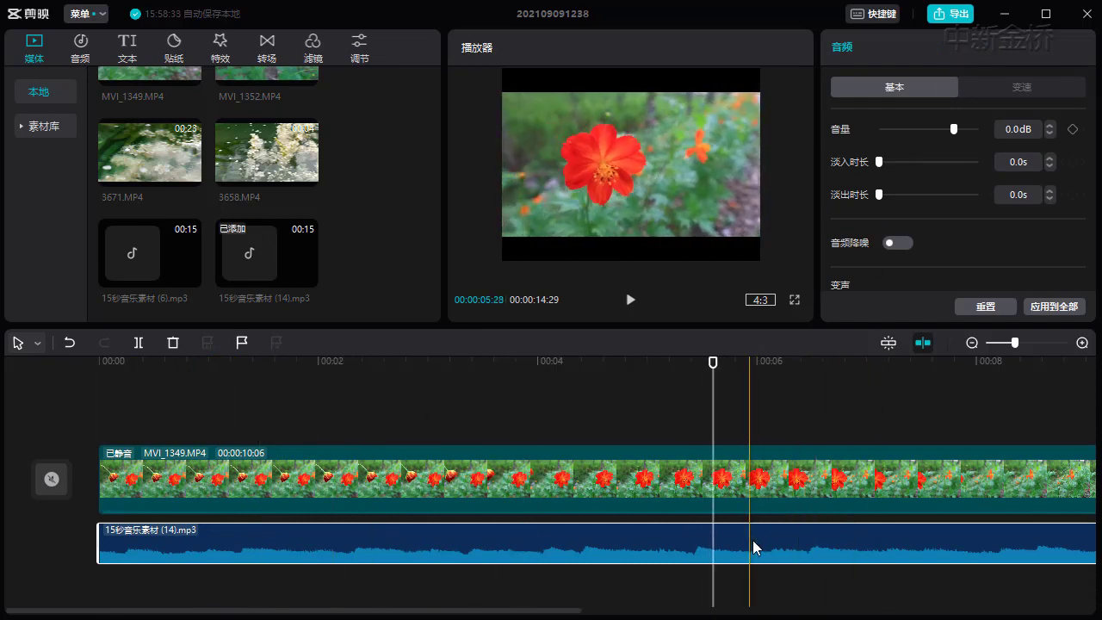
Review the music clip's basic audio settings, from volume and fades to noise reduction and voice changing, and reposition the playhead.
scroll(990, 240, "down", 3)
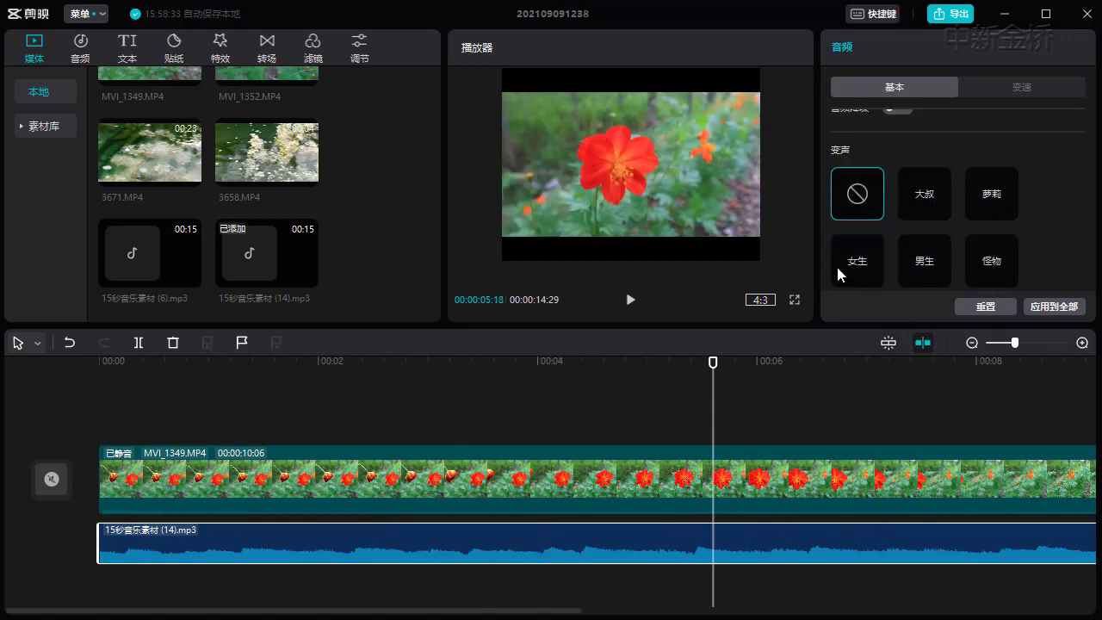
scroll(1009, 168, "up", 4)
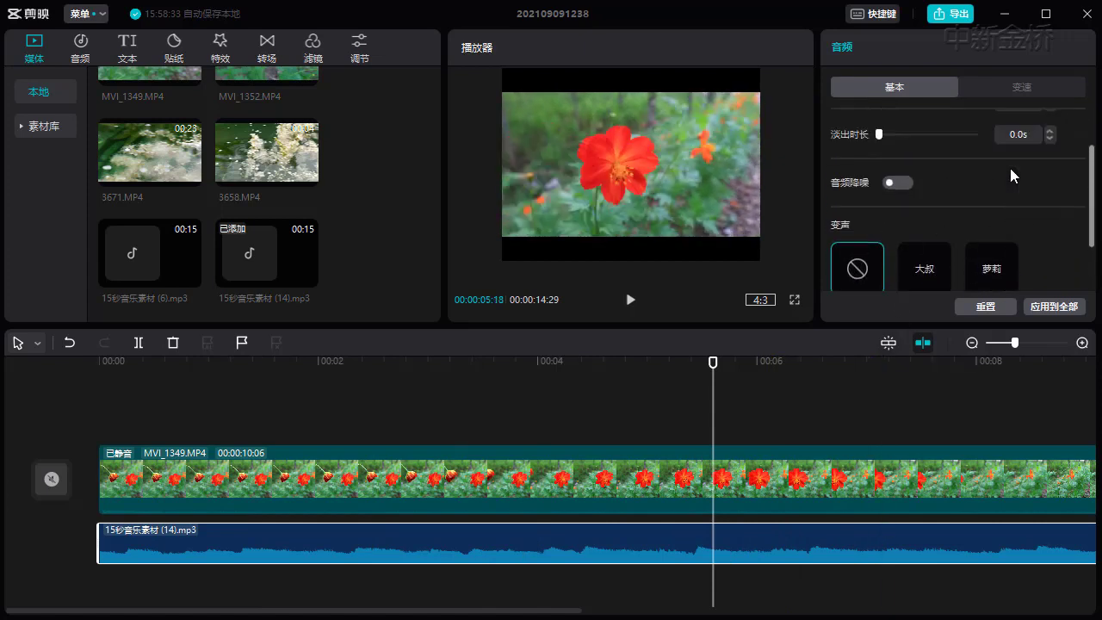
left_click(668, 591)
left_click(742, 533)
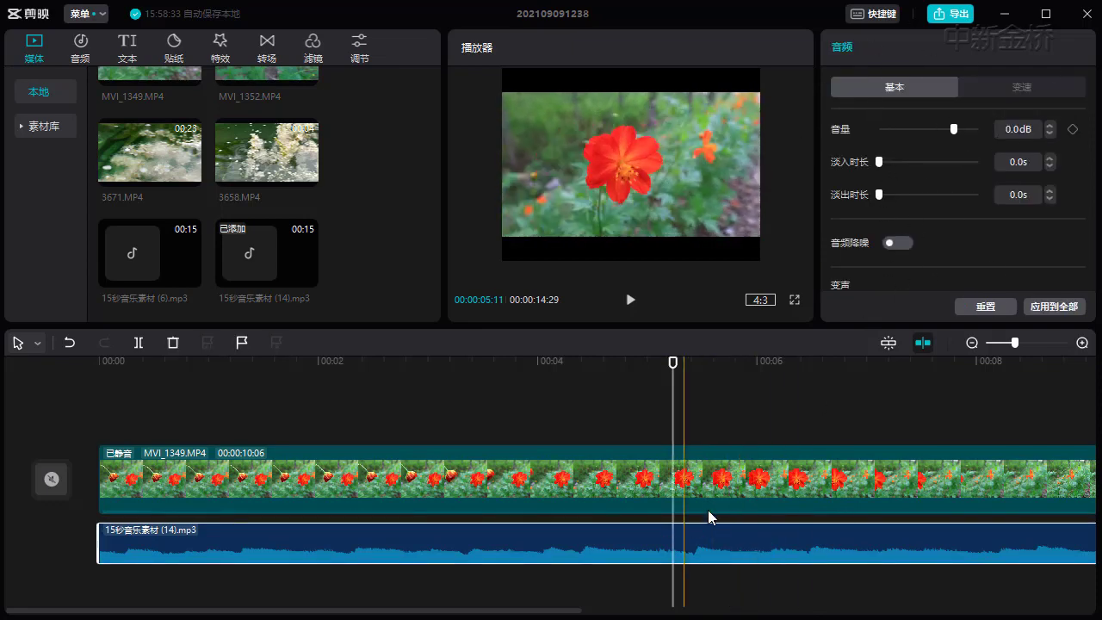
Select the MVI_1349.MP4 clip and show its regular speed settings.
left_click(790, 421)
left_click(771, 485)
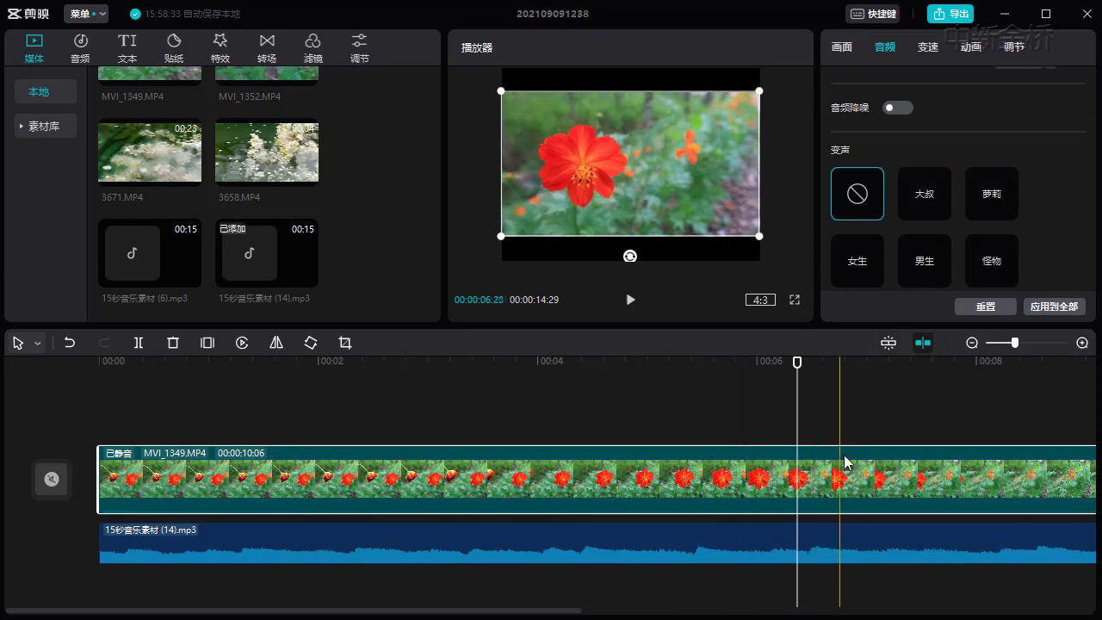
left_click(933, 50)
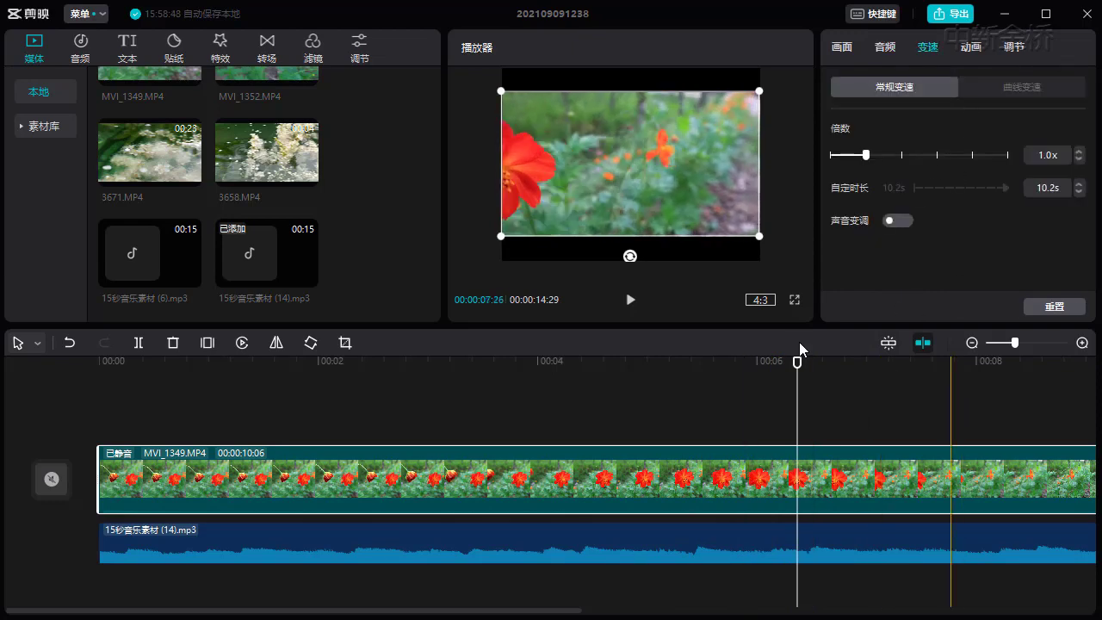
Scrub back and forth through the MVI_1349.MP4 clip and zoom the timeline out until the clip's end is in view.
left_click_drag(799, 342, 556, 371)
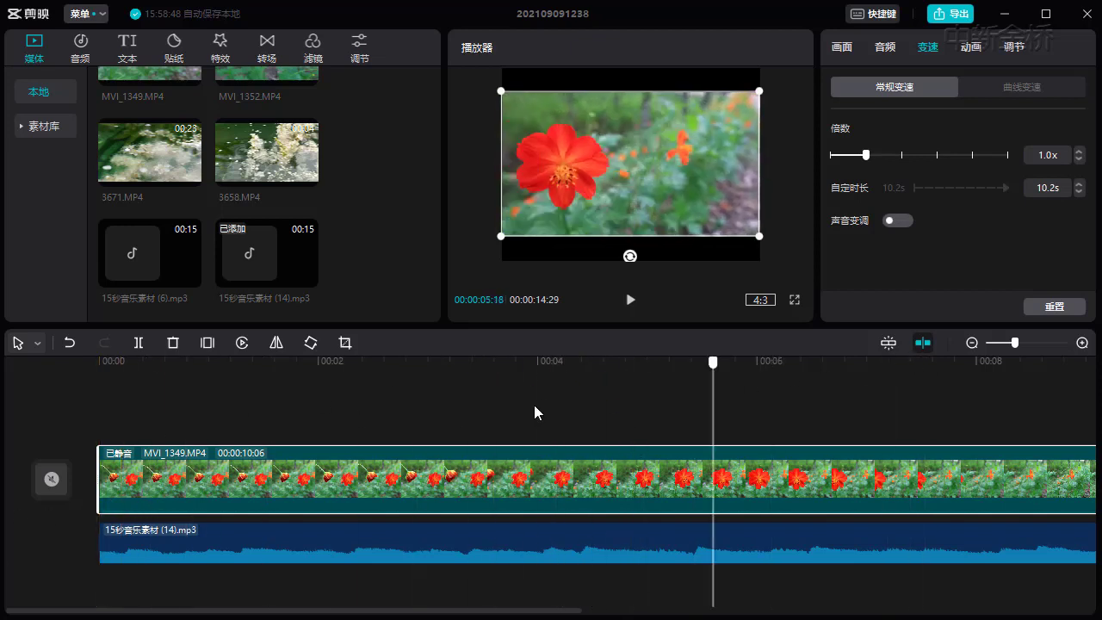
left_click(475, 413)
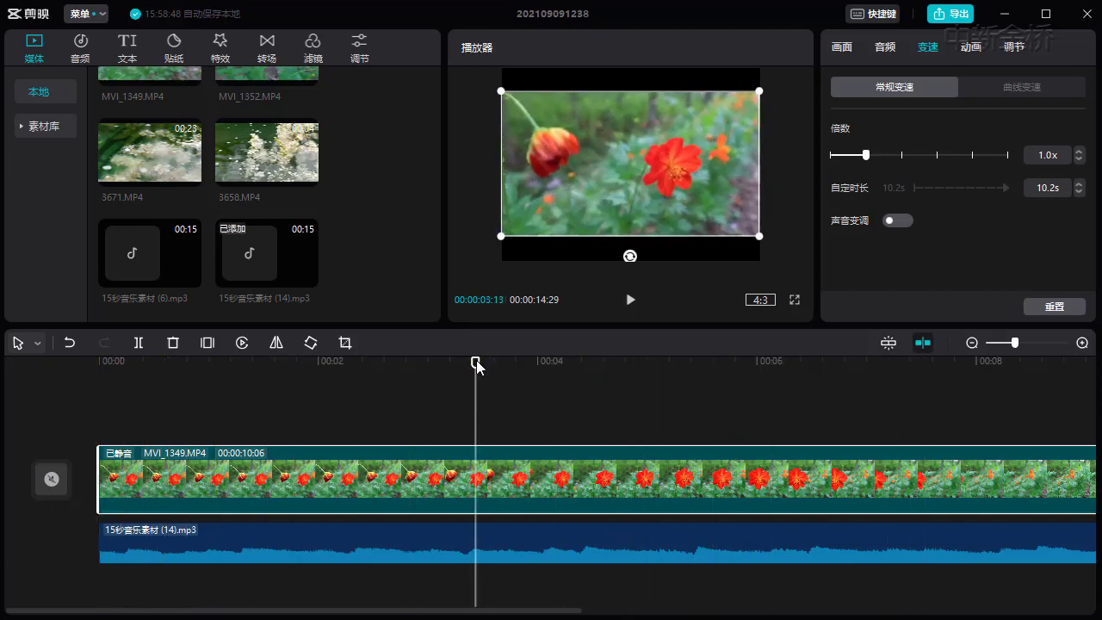
left_click_drag(476, 360, 782, 453)
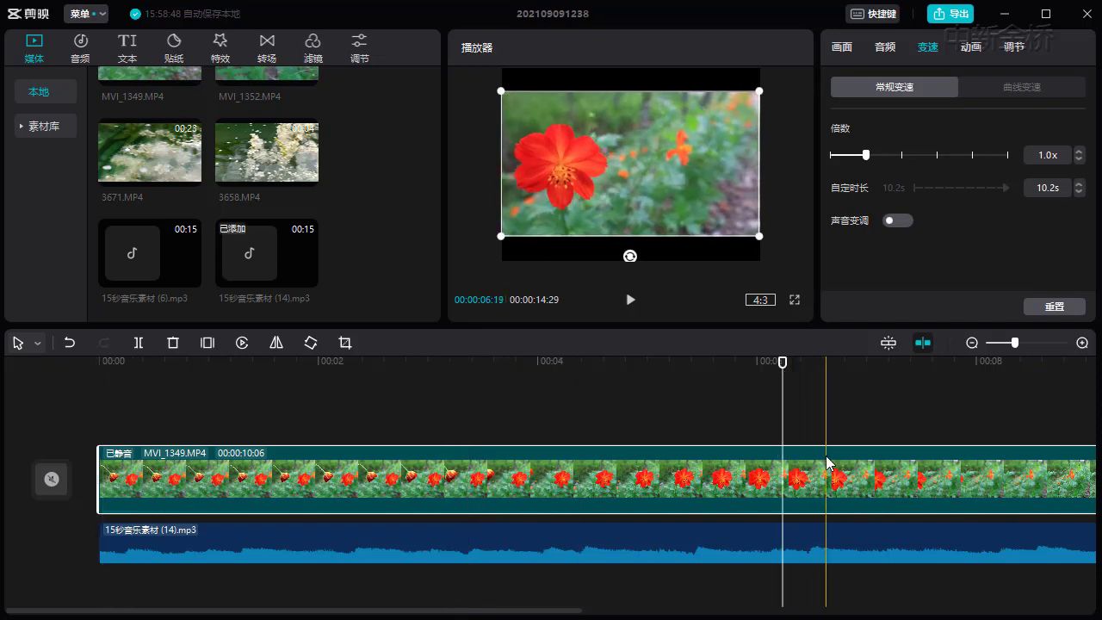
scroll(881, 499, "down", 3, "ctrl")
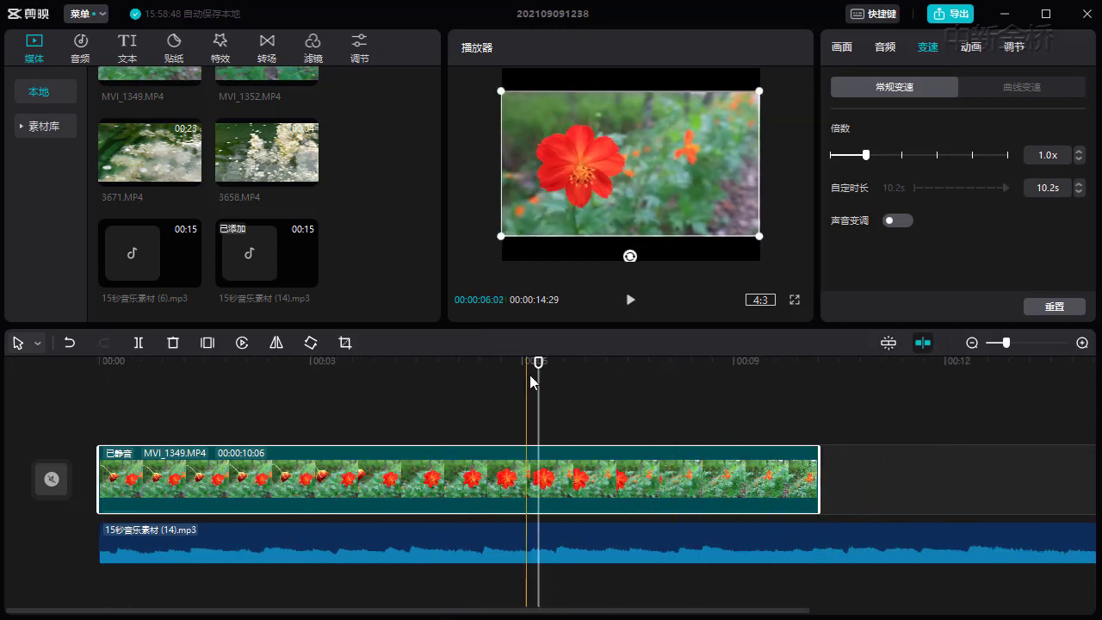
left_click_drag(497, 370, 725, 365)
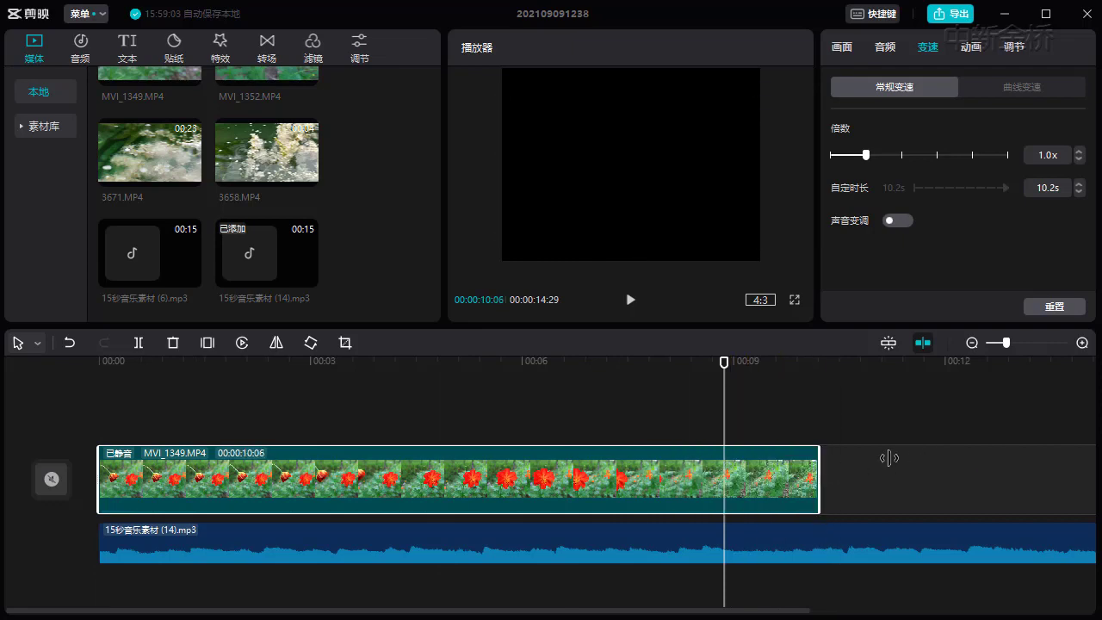
Try trimming the end of the MVI_1349.MP4 clip to 2.0 s, and extend it back to 10.2 s.
left_click_drag(1033, 463, 242, 478)
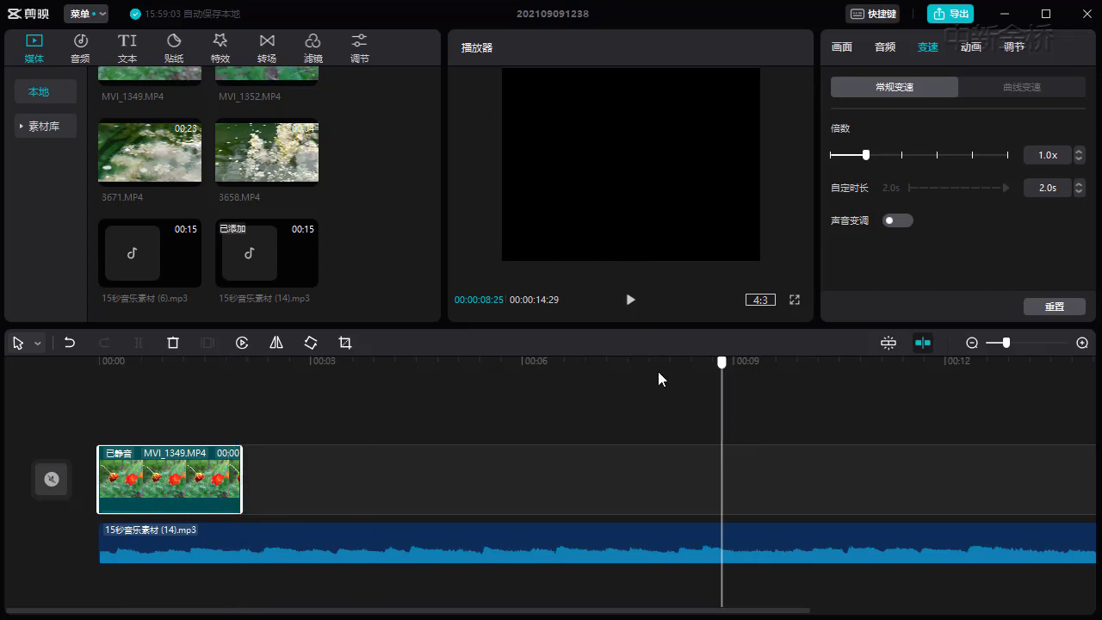
left_click(118, 438)
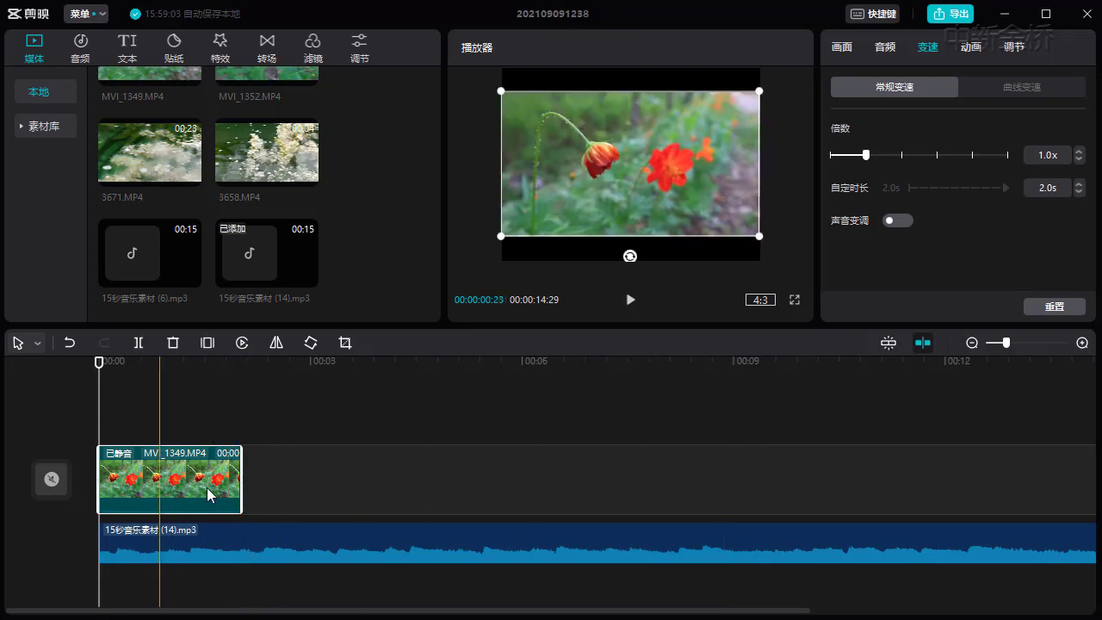
left_click_drag(242, 471, 819, 471)
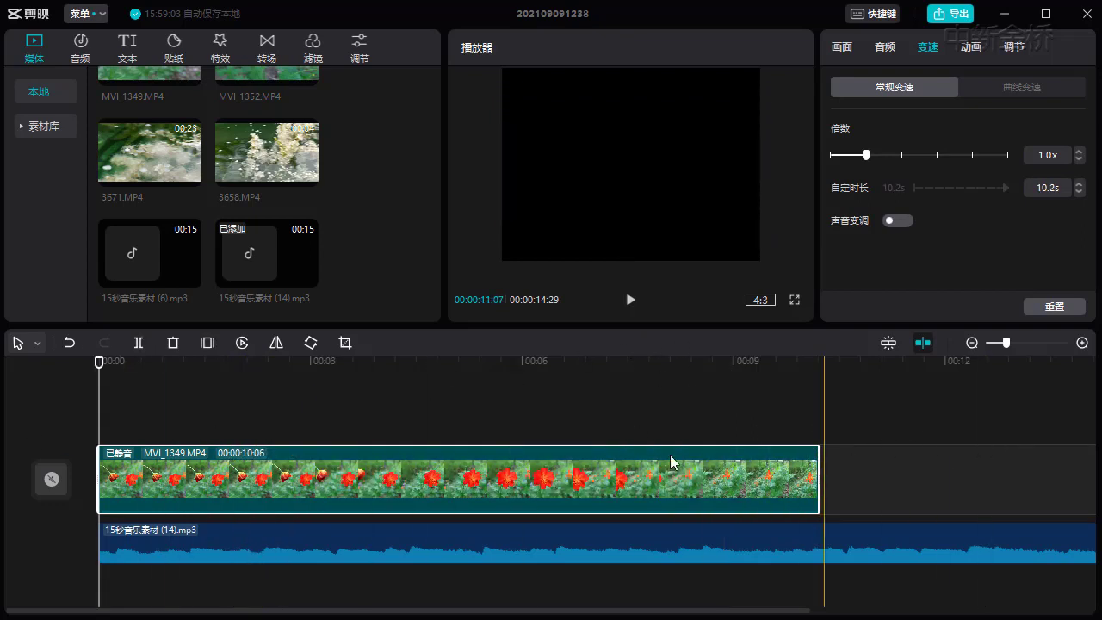
Scrub the playhead across the whole MVI_1349.MP4 clip to preview its motion, stopping at 00:00:07:25.
left_click_drag(99, 367, 830, 389)
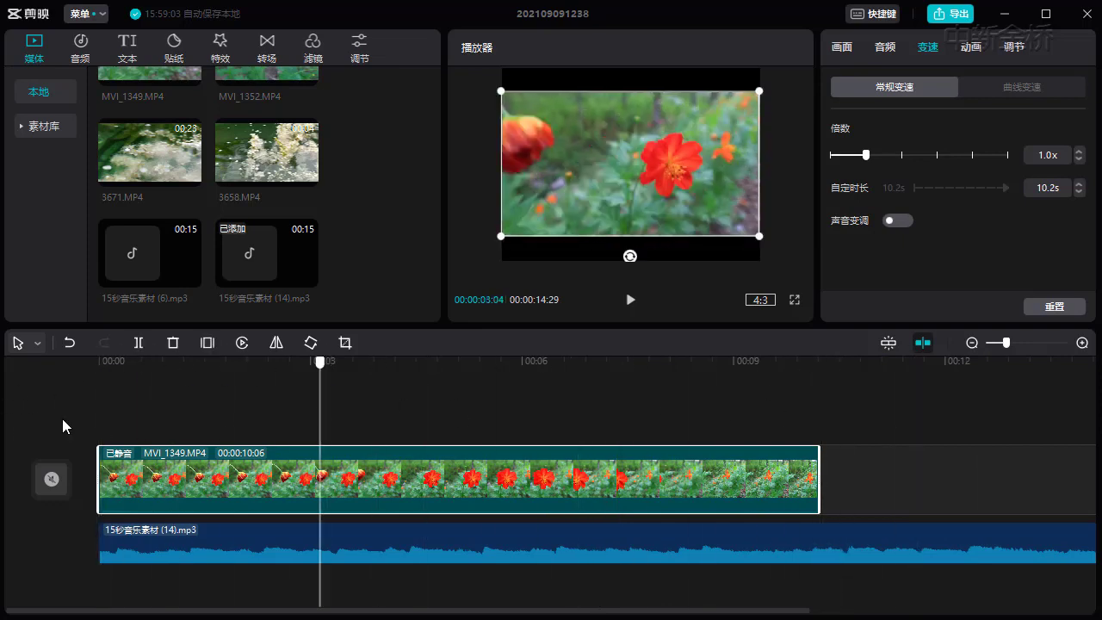
left_click(633, 386)
key("Down")
key("Up")
left_click(729, 422)
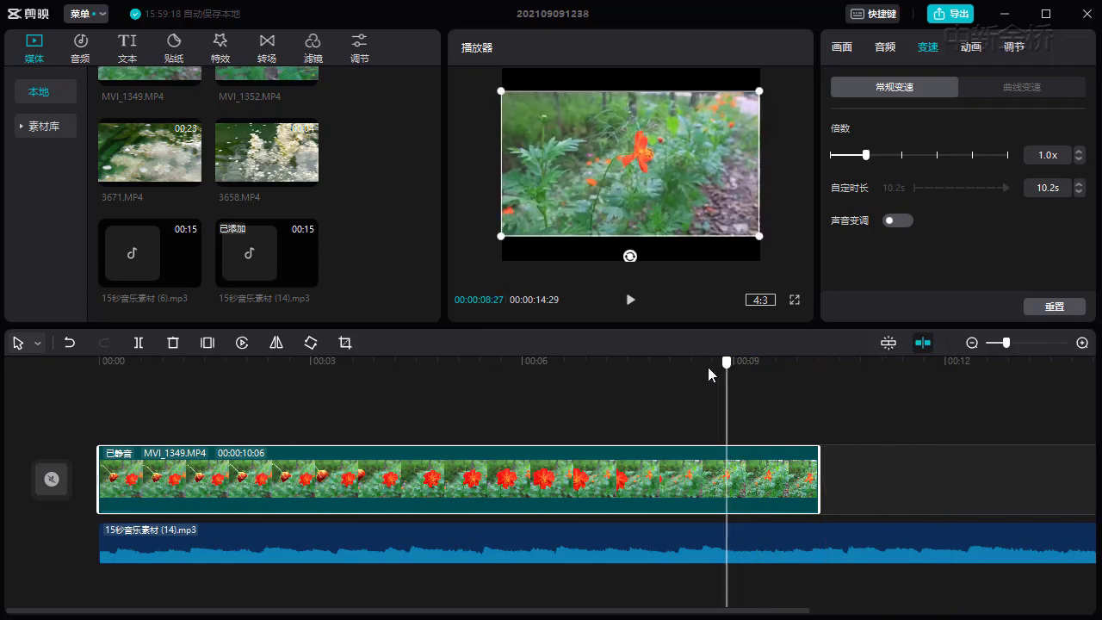
left_click_drag(728, 363, 414, 405)
left_click_drag(537, 401, 652, 405)
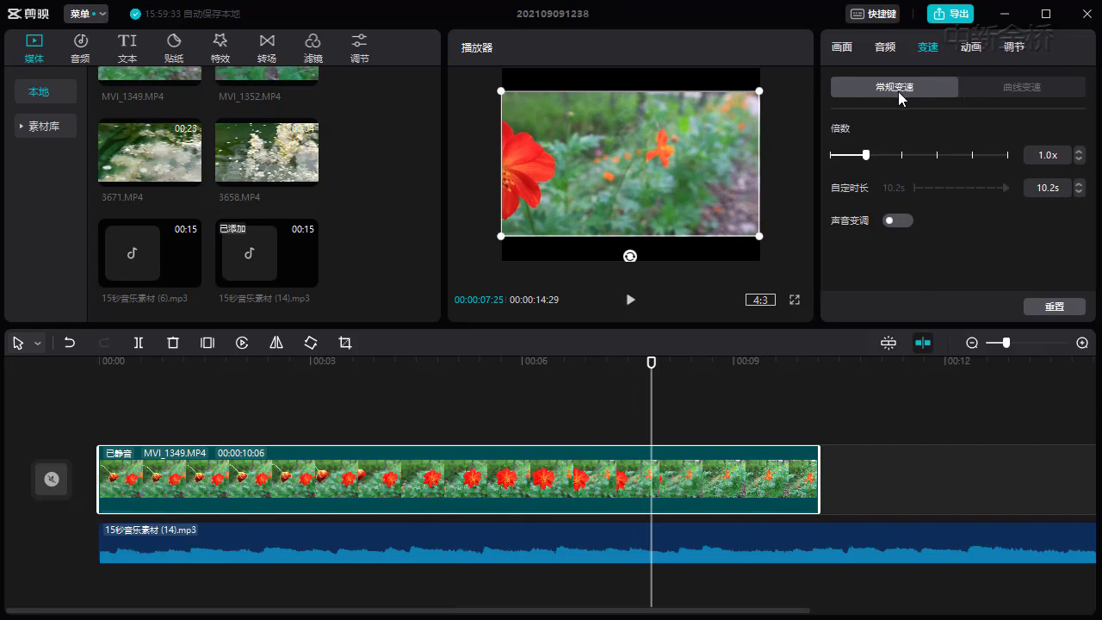
Look over the curve speed presets for the clip, scrub the timeline, and return to regular speed with the playhead at 00:00:08:09.
left_click(1040, 89)
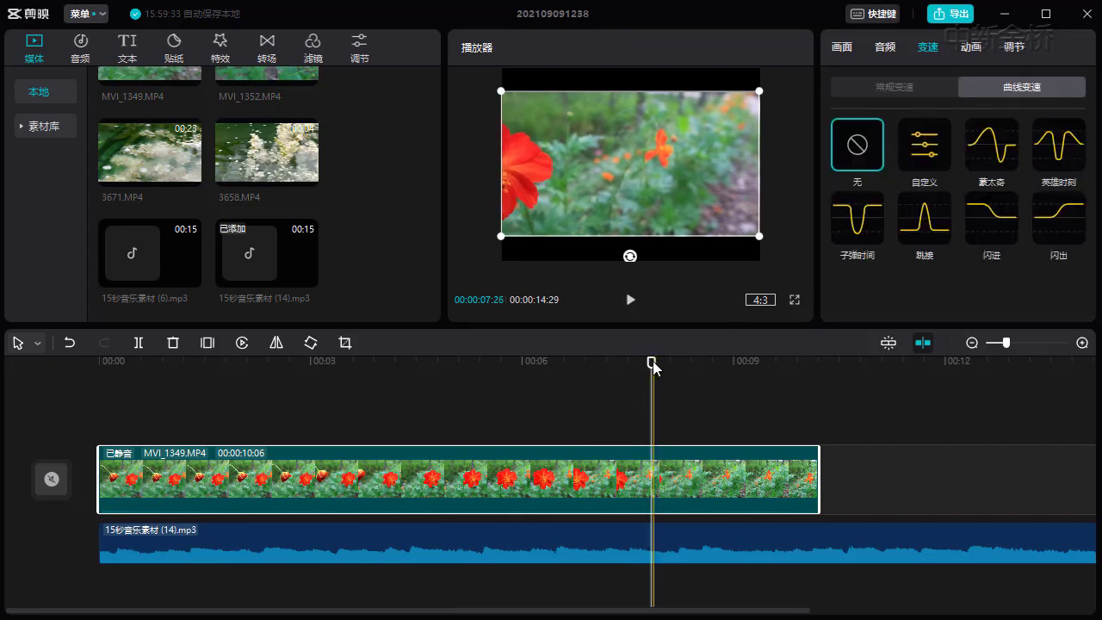
left_click_drag(652, 370, 99, 375)
left_click(200, 376)
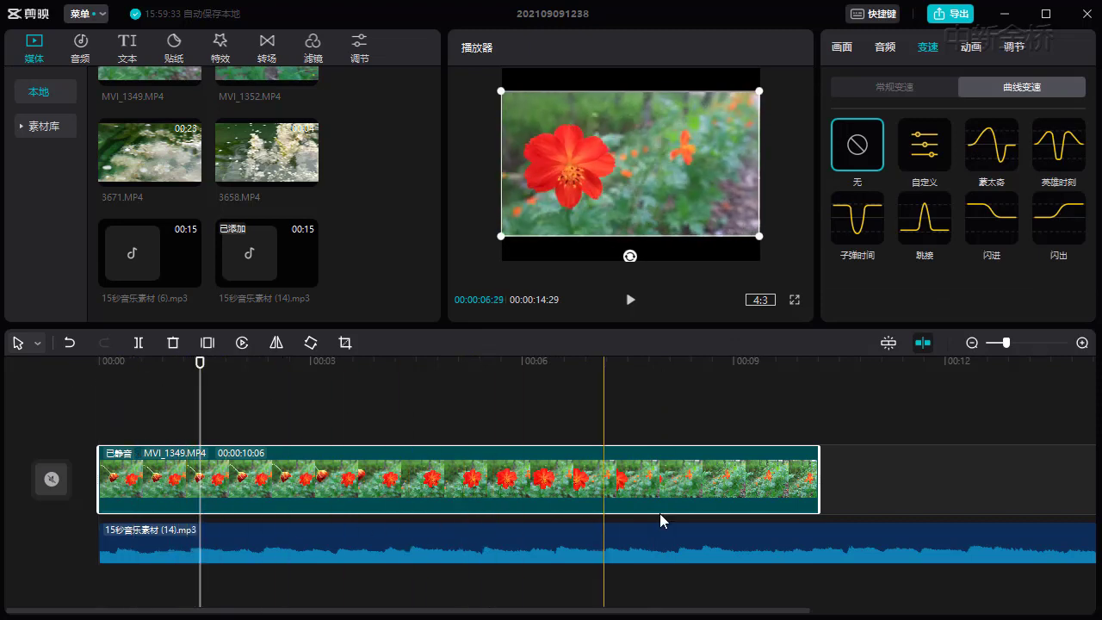
left_click_drag(203, 361, 771, 370)
left_click(910, 89)
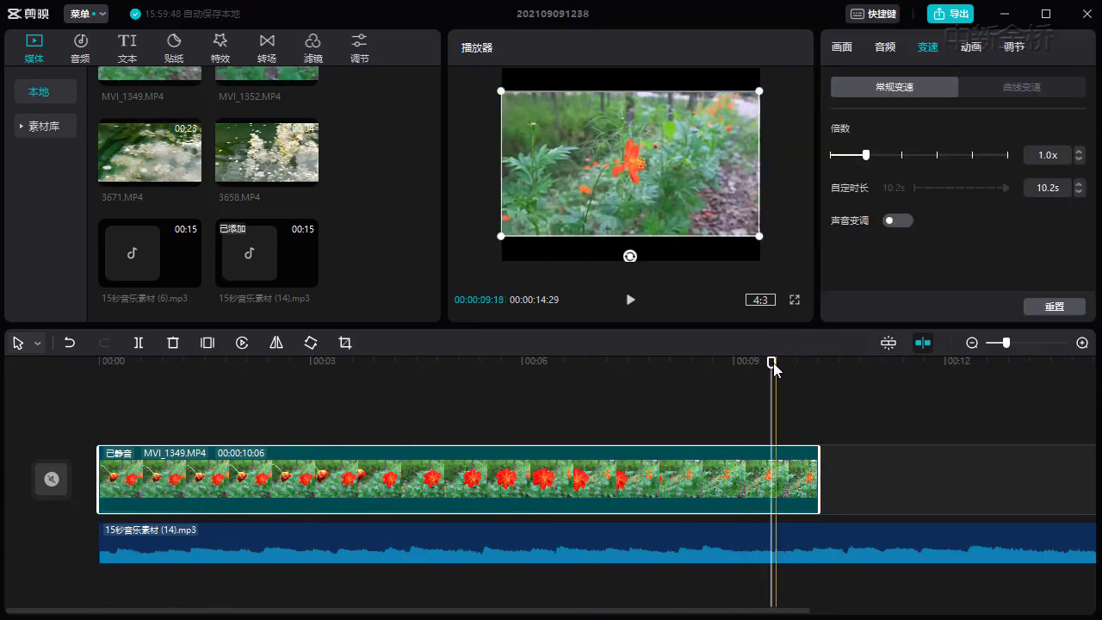
left_click_drag(774, 362, 684, 363)
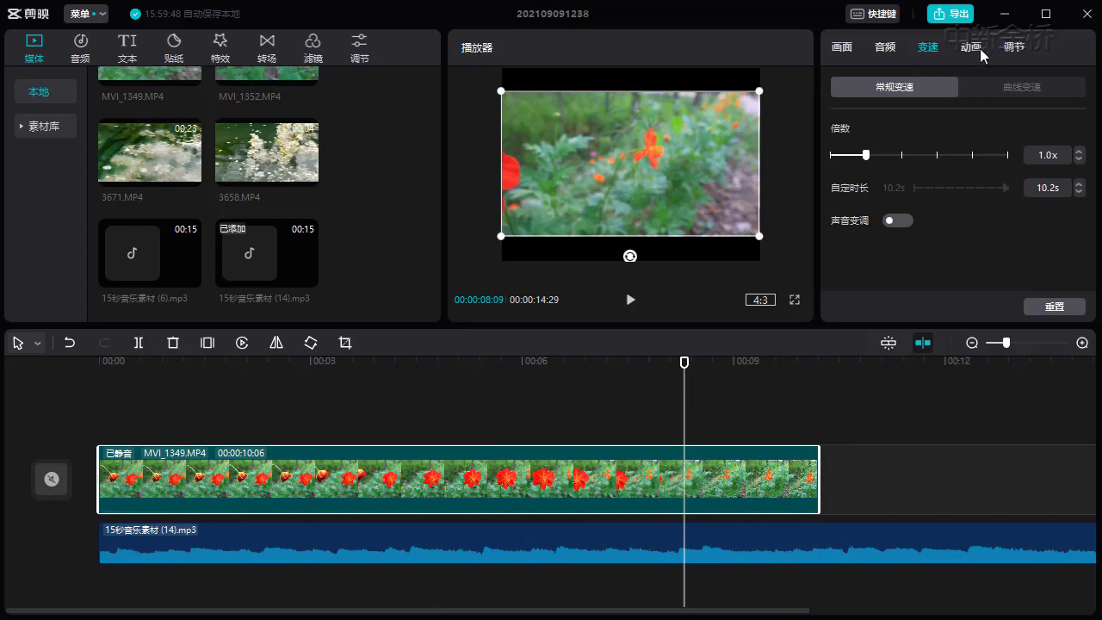
Compare the entrance, exit and combination animations available for the MVI_1349.MP4 clip.
left_click(979, 50)
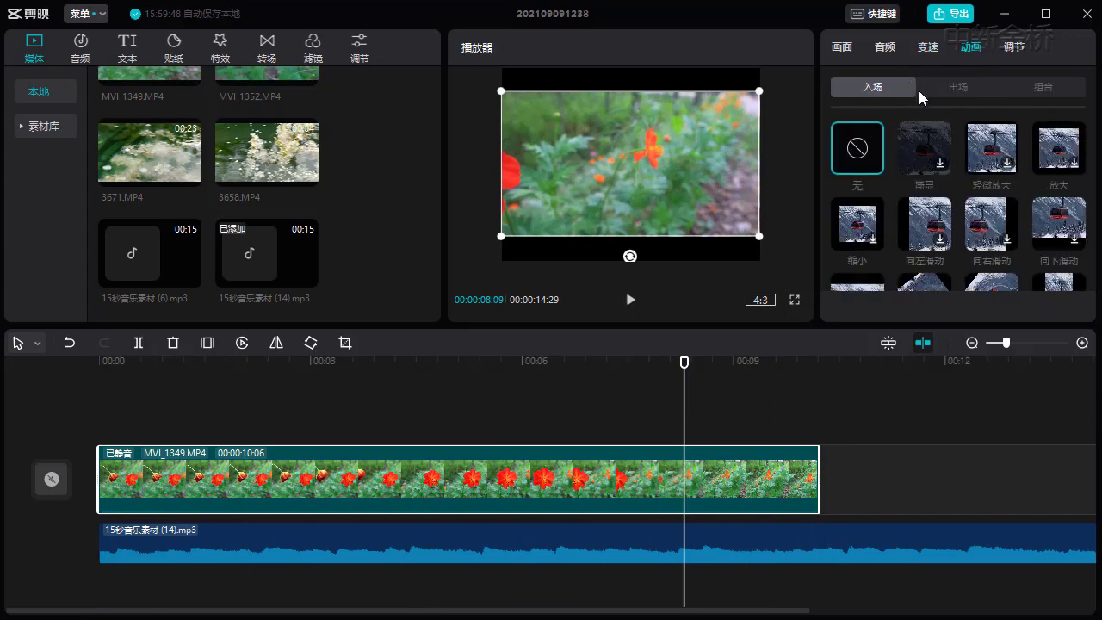
left_click(983, 89)
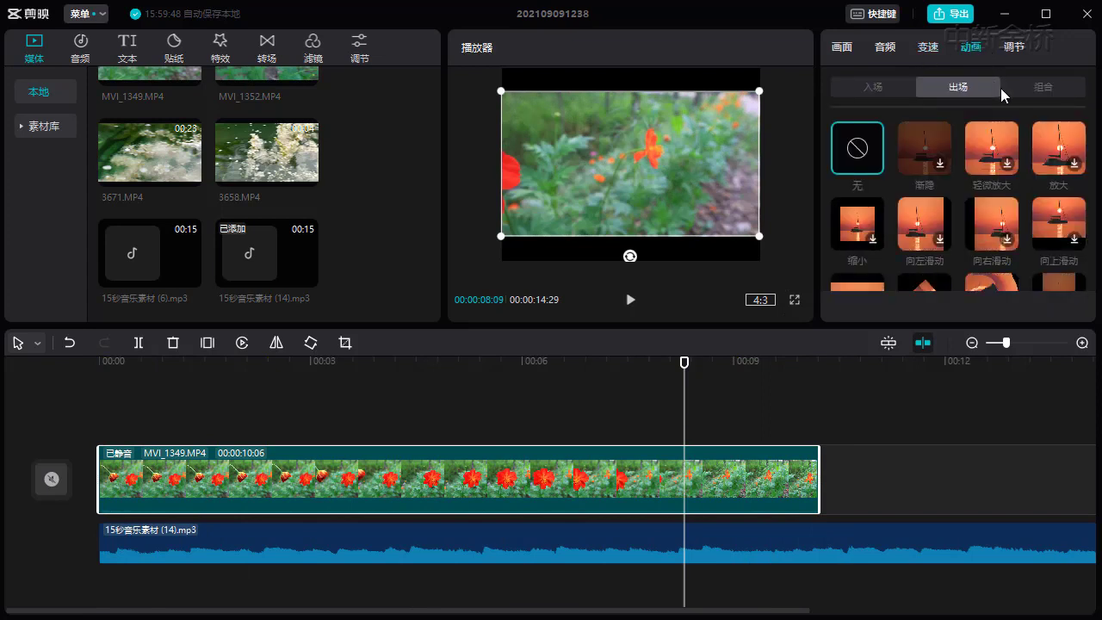
left_click(1047, 91)
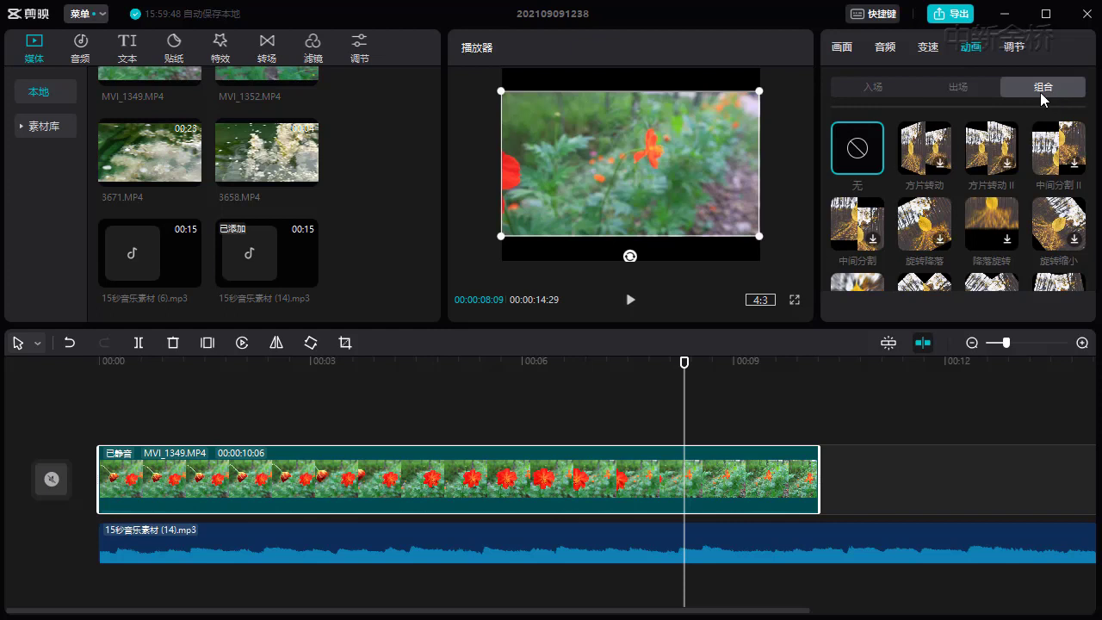
Try the 方片转动 combination animation on the clip, put the playhead at 00:00:05:22 and set the animation back to 无.
left_click(948, 143)
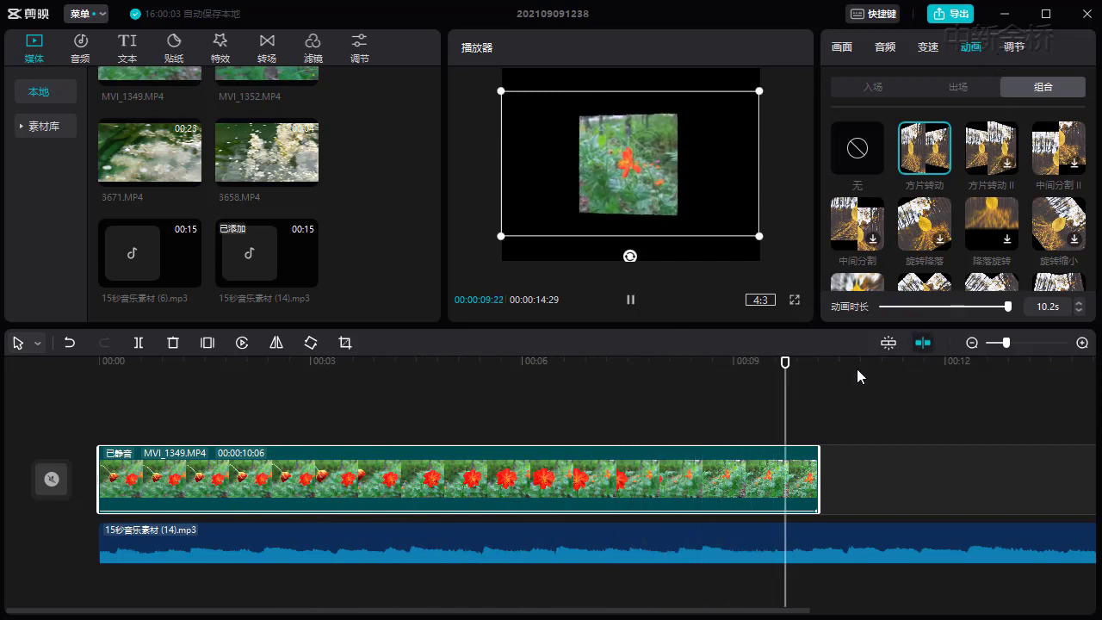
left_click_drag(818, 362, 504, 379)
left_click(857, 151)
Examine the clip's adjustment settings, including LUT, color temperature, saturation, brightness and contrast.
left_click(1018, 49)
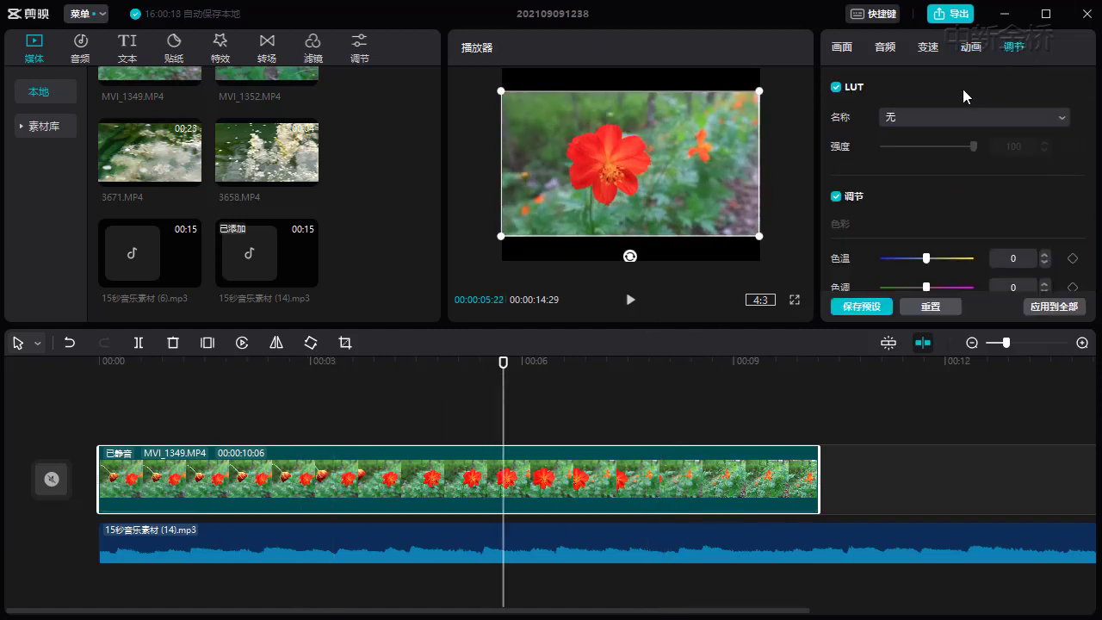
scroll(1009, 149, "down", 10)
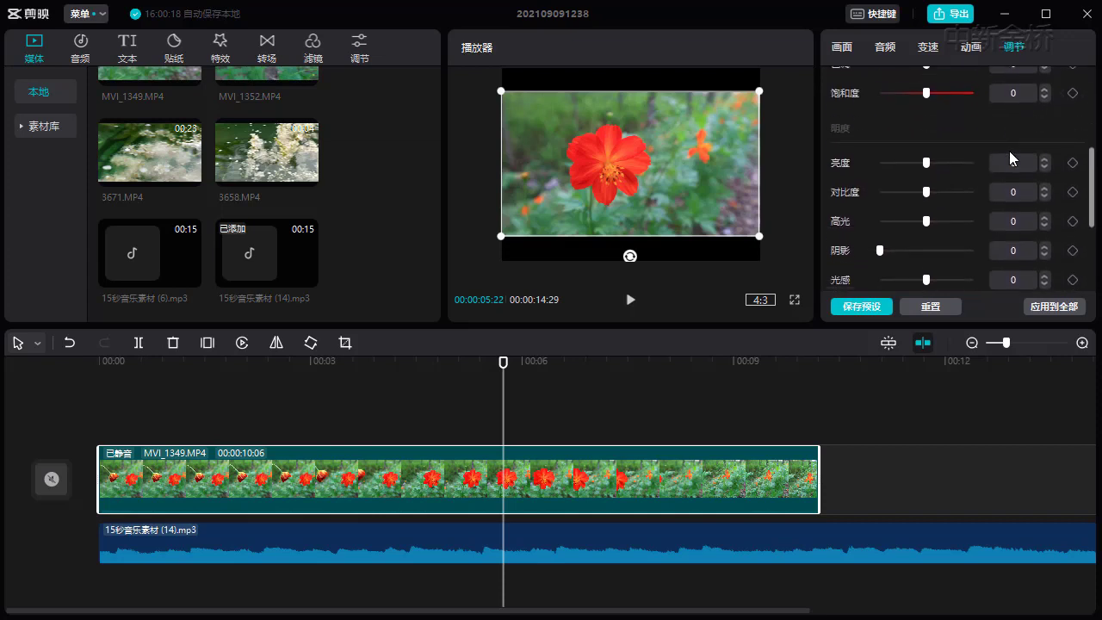
scroll(1010, 153, "up", 10)
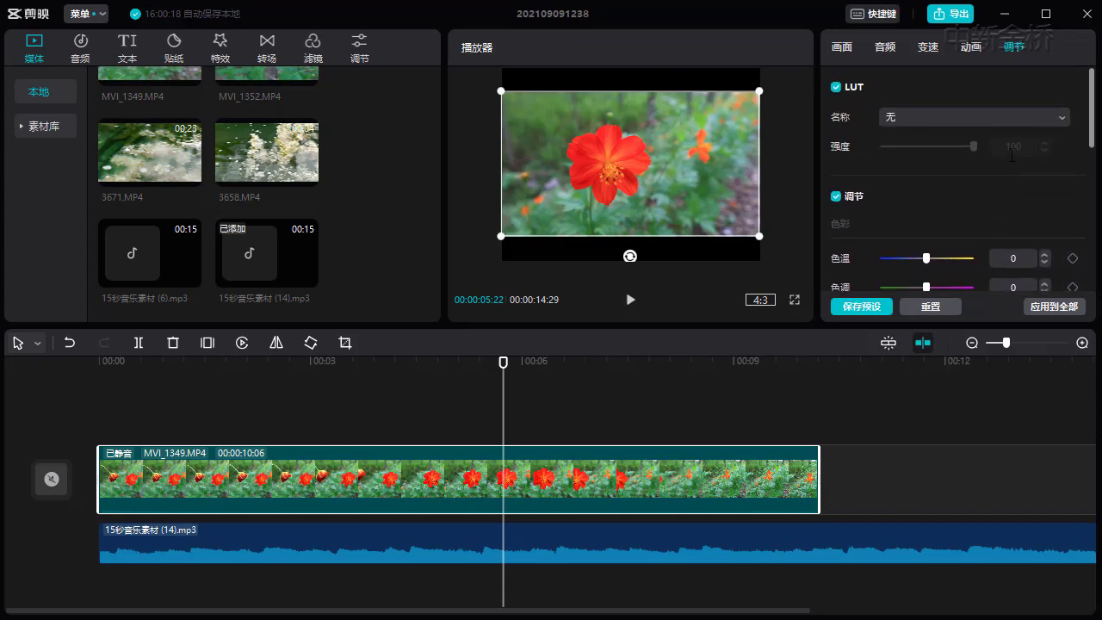